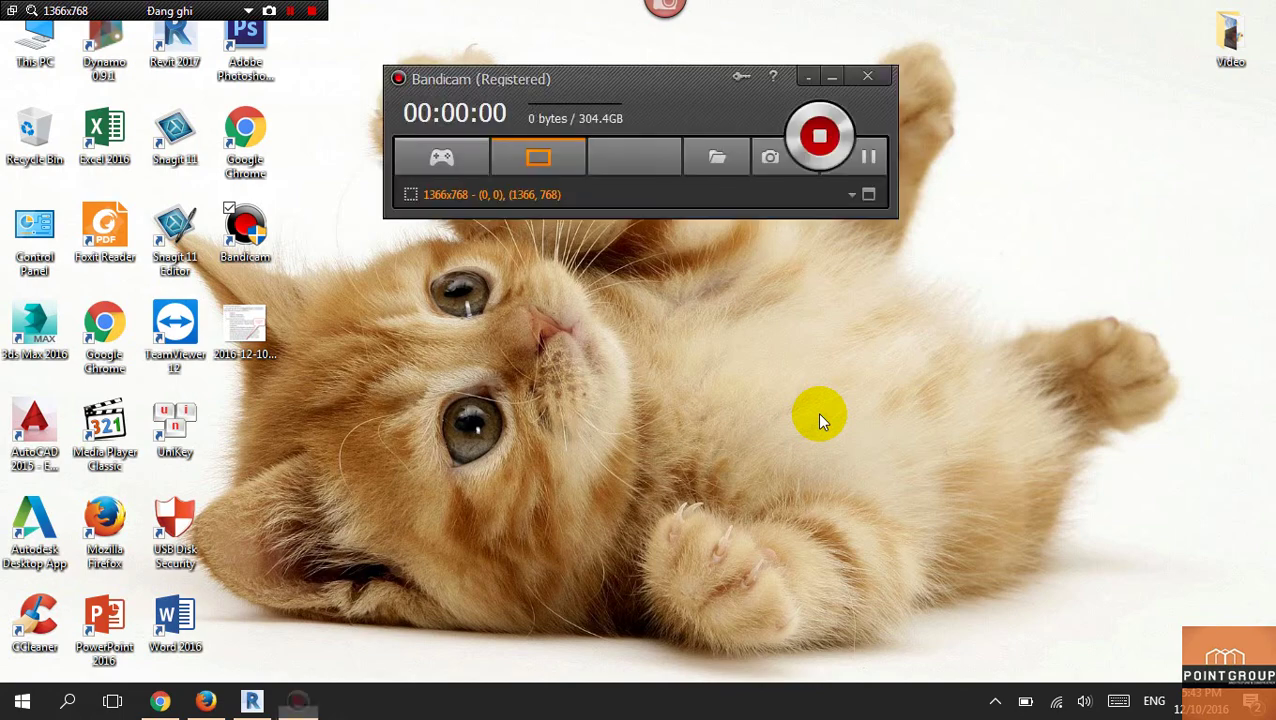
Step: Hide the screen recorder and bring Revit's empty Level 1 floor plan into view
{"action": "left_click", "coordinate": [833, 79]}
{"action": "left_click", "coordinate": [248, 10]}
{"action": "left_click", "coordinate": [280, 32]}
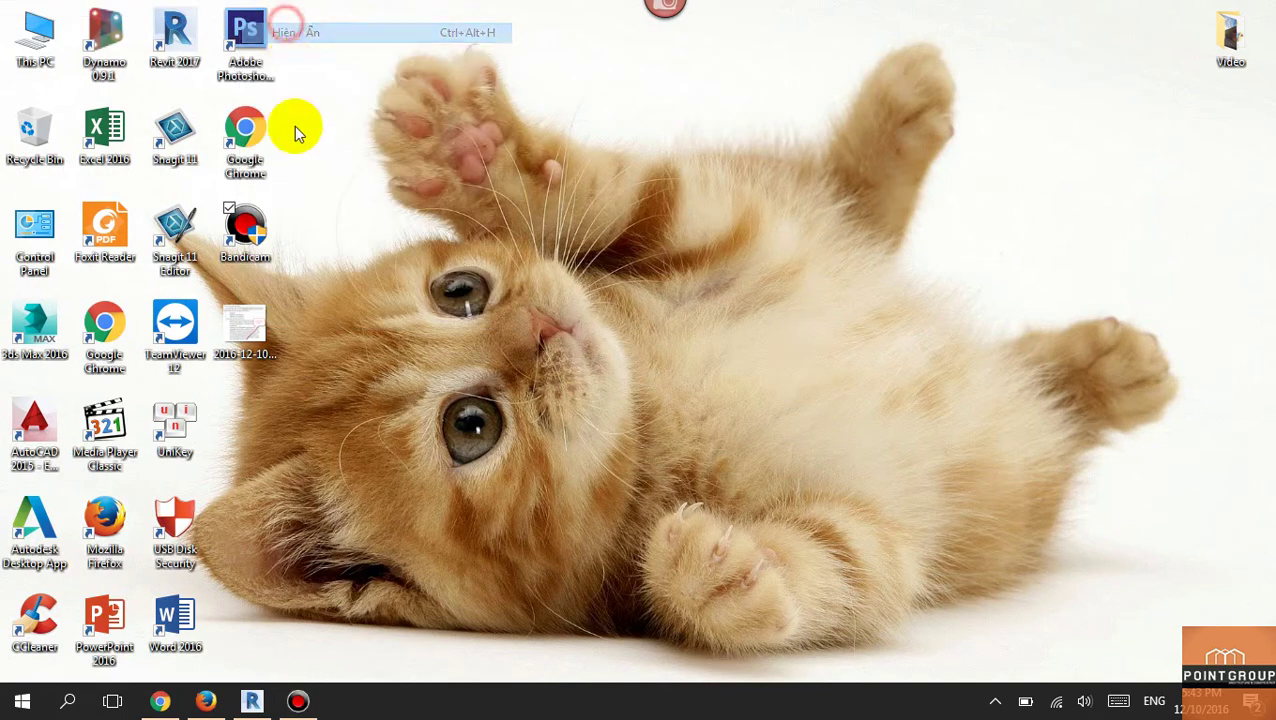
{"action": "left_click", "coordinate": [250, 701]}
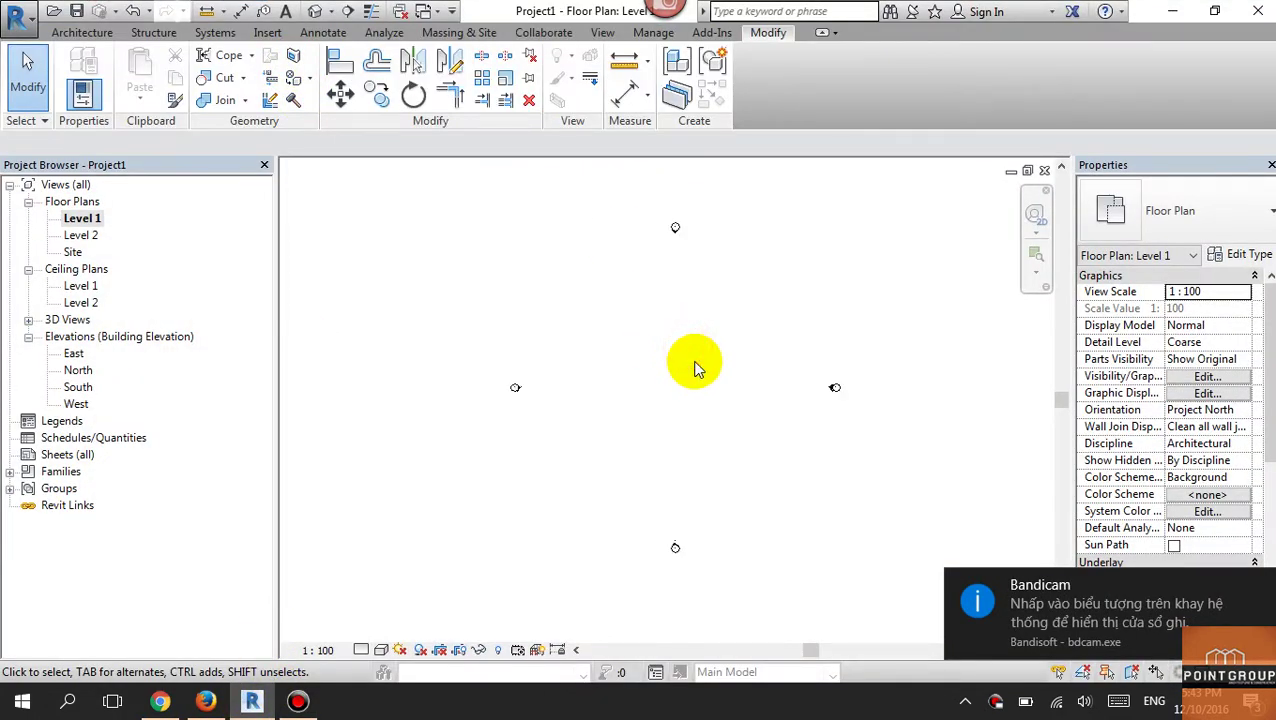
{"action": "middle_click_drag", "start_coordinate": [697, 368], "coordinate": [671, 374]}
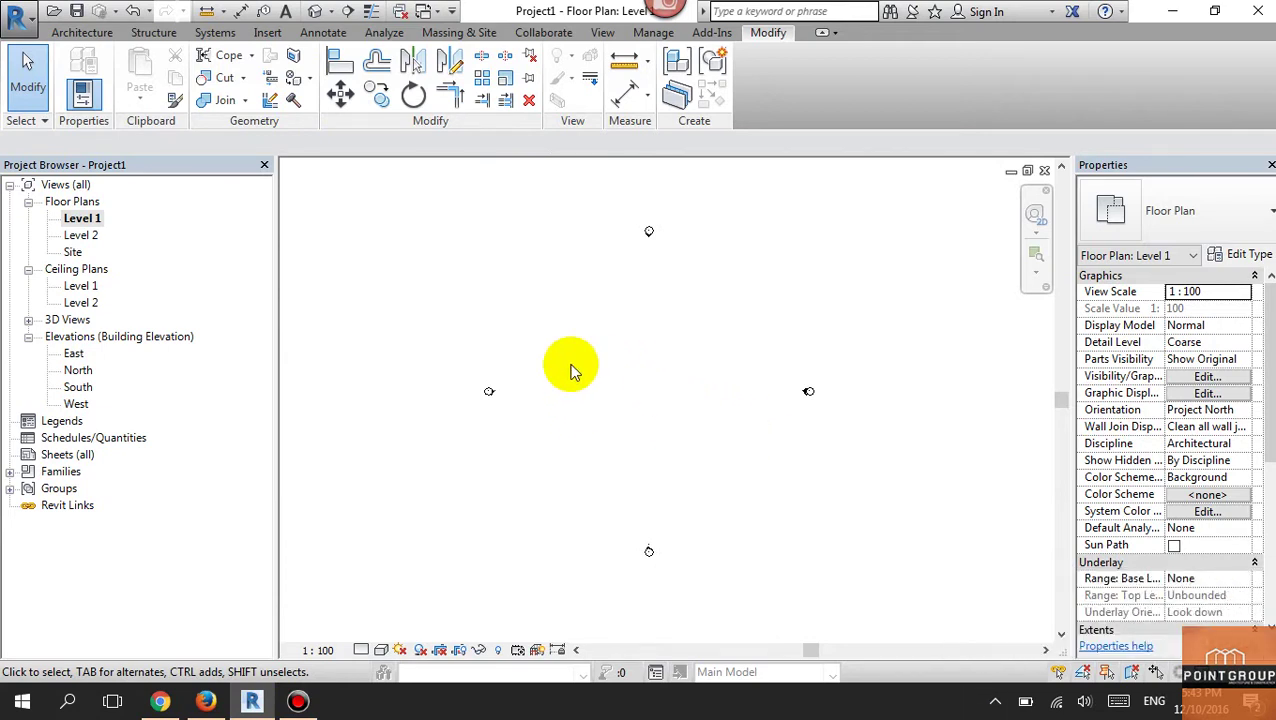
{"action": "middle_click_drag", "start_coordinate": [657, 360], "coordinate": [671, 371]}
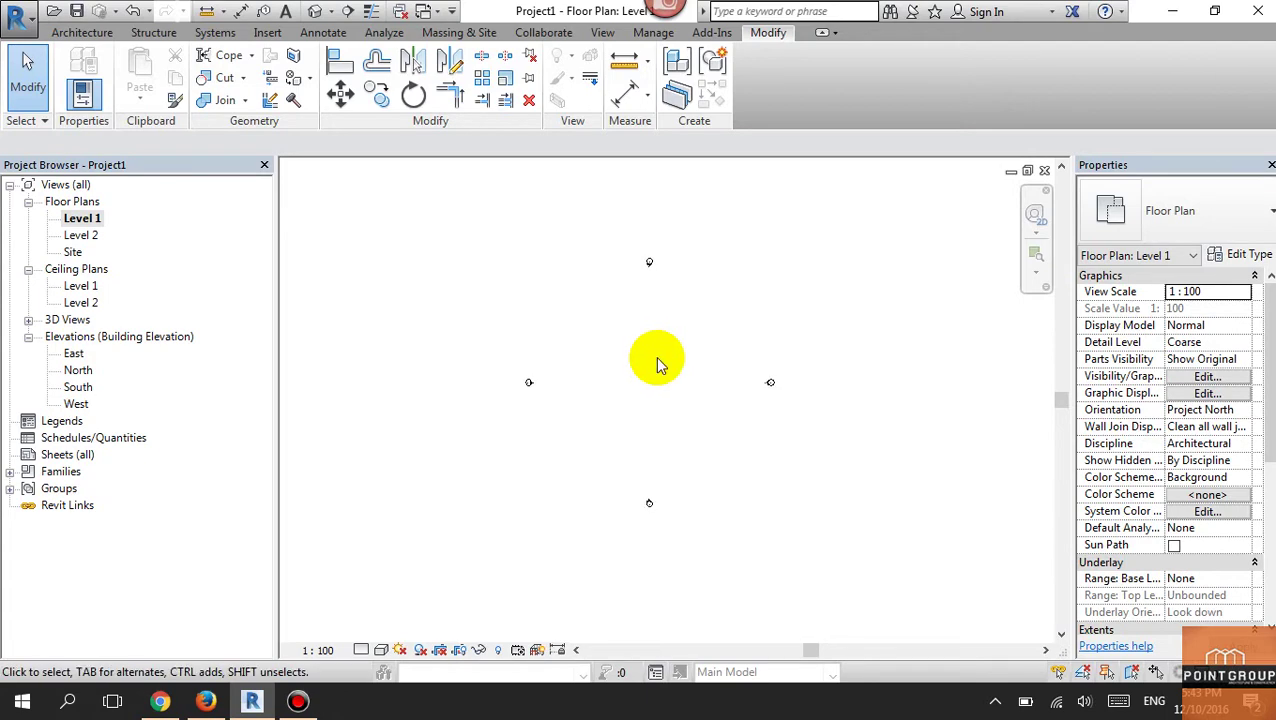
{"action": "left_click", "coordinate": [83, 35]}
Step: Draw a straight Generic - 200mm architectural wall on Level 1
{"action": "left_click", "coordinate": [90, 105]}
{"action": "left_click", "coordinate": [85, 173]}
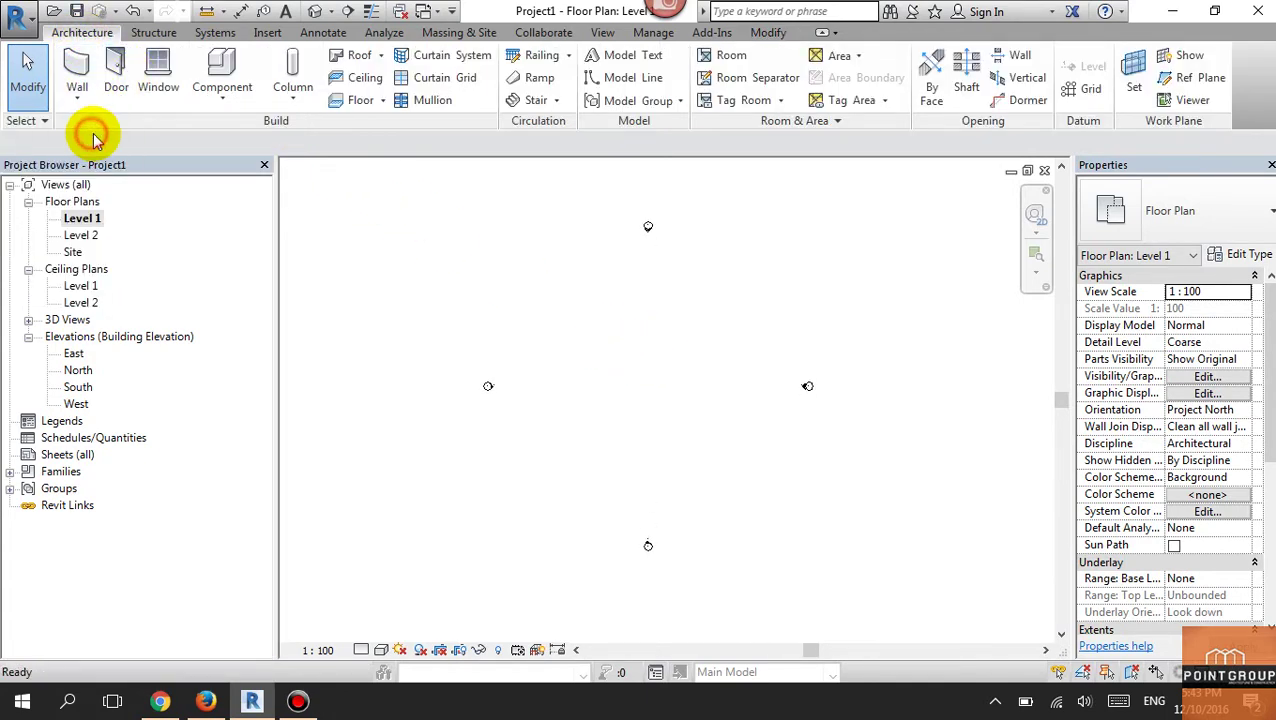
{"action": "left_click", "coordinate": [562, 341]}
{"action": "left_click", "coordinate": [671, 340]}
{"action": "key", "text": "Escape"}
{"action": "key", "text": "Escape"}
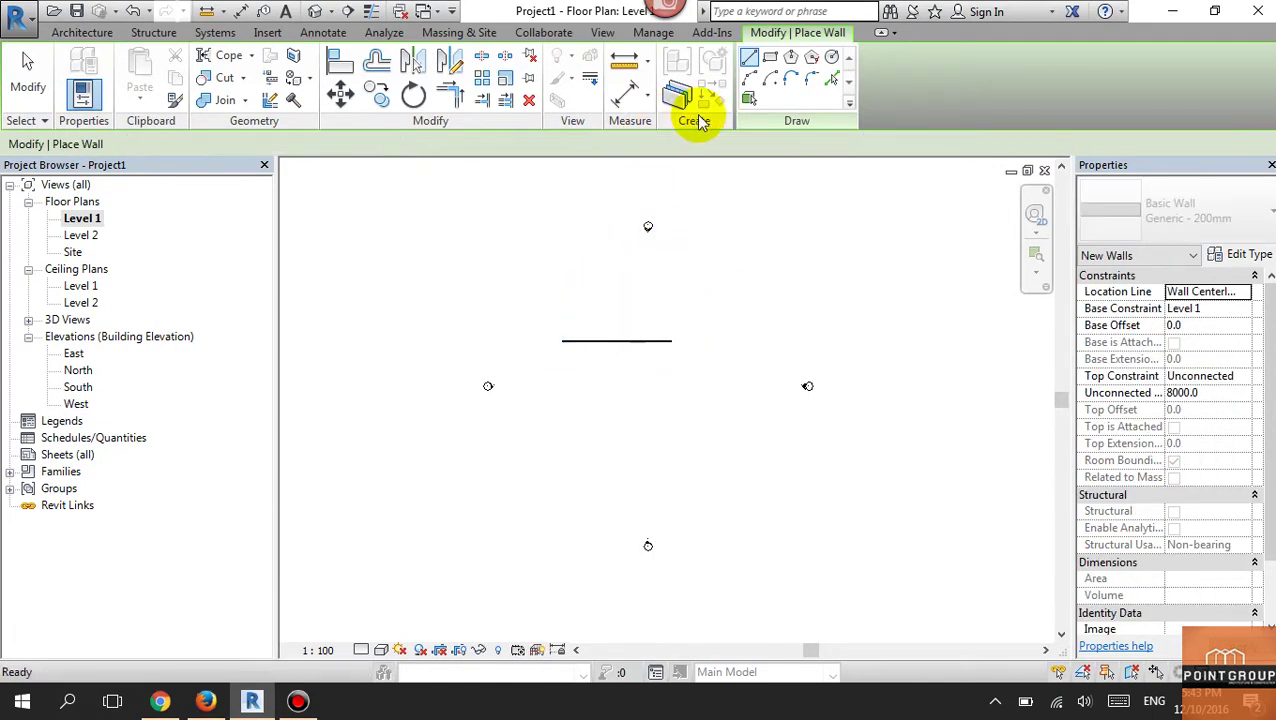
Step: Draw a Start-End-Radius arc wall below the straight wall
{"action": "left_click", "coordinate": [749, 78]}
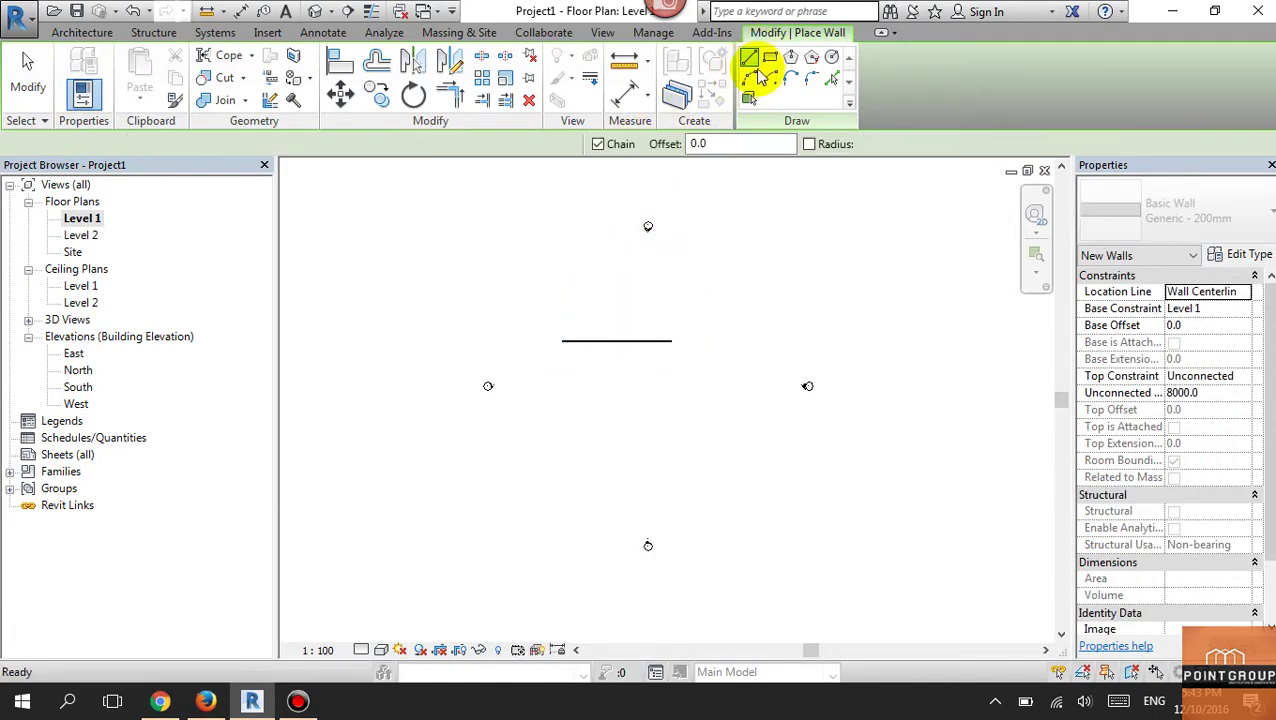
{"action": "left_click", "coordinate": [561, 405]}
{"action": "left_click", "coordinate": [671, 406]}
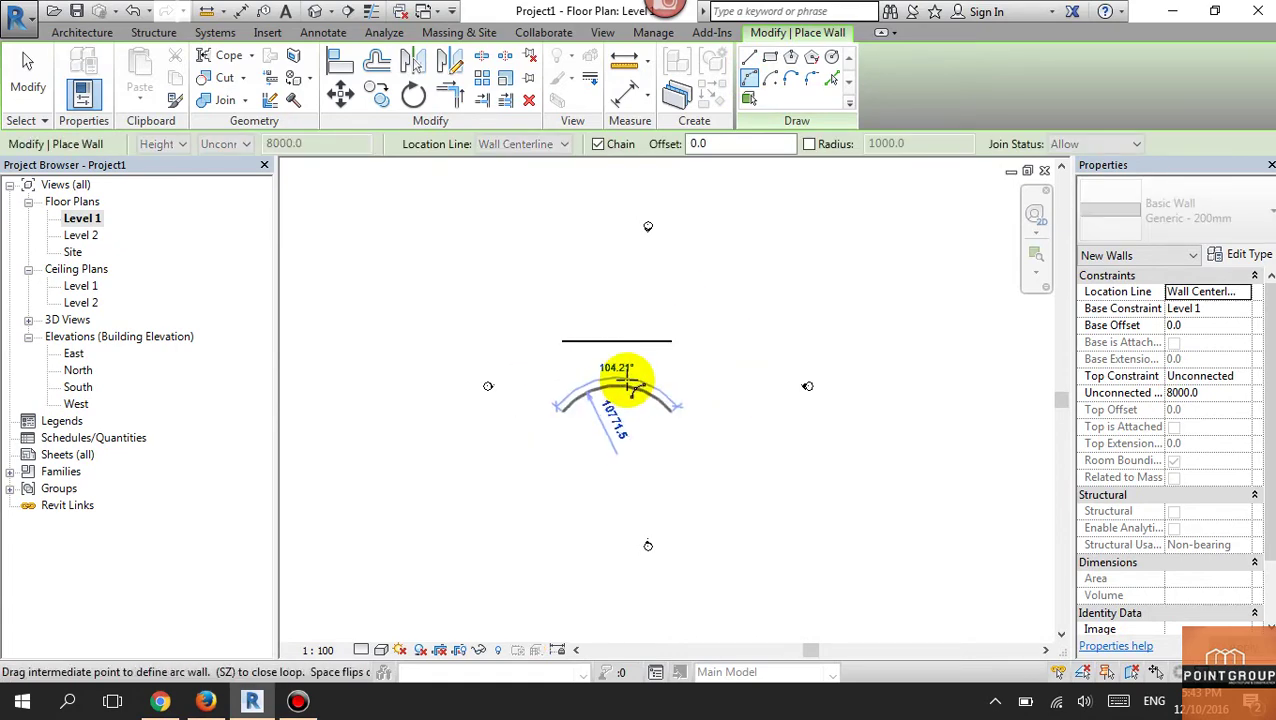
{"action": "left_click", "coordinate": [640, 357]}
{"action": "key", "text": "Escape"}
{"action": "key", "text": "Escape"}
Step: In the 3D view, set both walls' Top Constraint to 'Up to level: Level 2'
{"action": "left_click", "coordinate": [314, 11]}
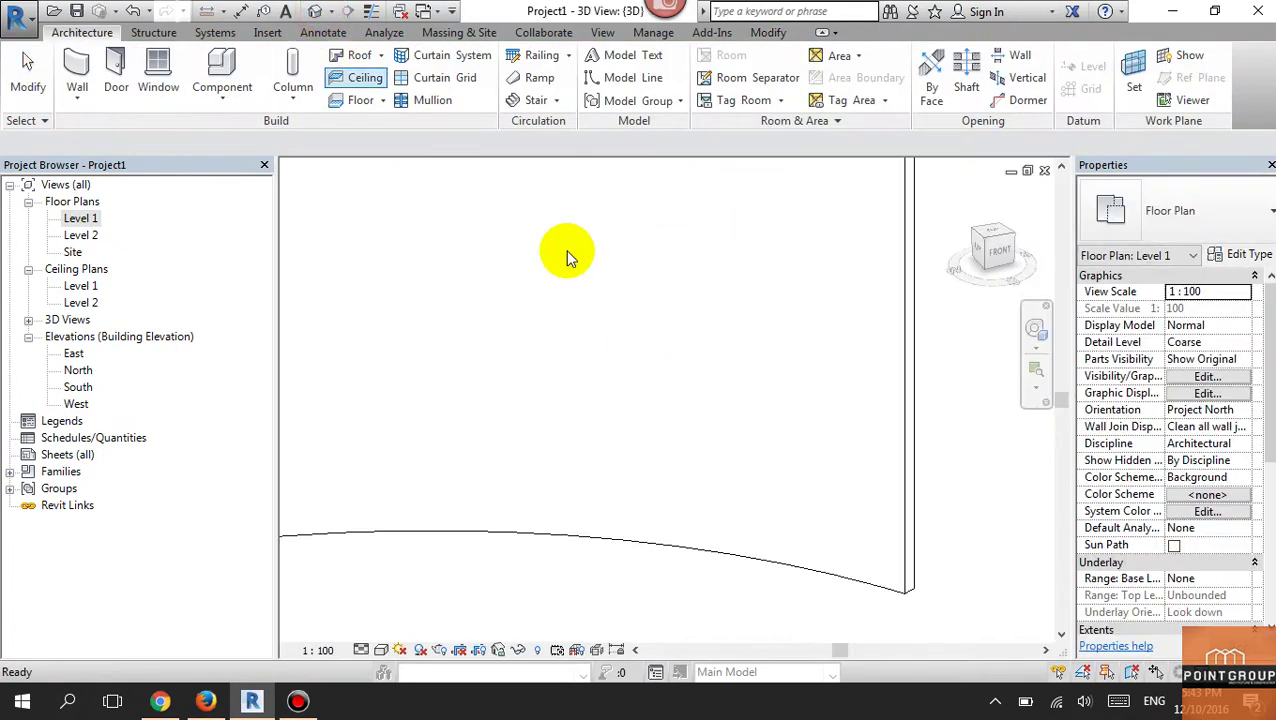
{"action": "scroll", "coordinate": [735, 427], "scroll_direction": "down", "scroll_amount": 3}
{"action": "scroll", "coordinate": [689, 421], "scroll_direction": "down", "scroll_amount": 2}
{"action": "scroll", "coordinate": [712, 364], "scroll_direction": "down", "scroll_amount": 1}
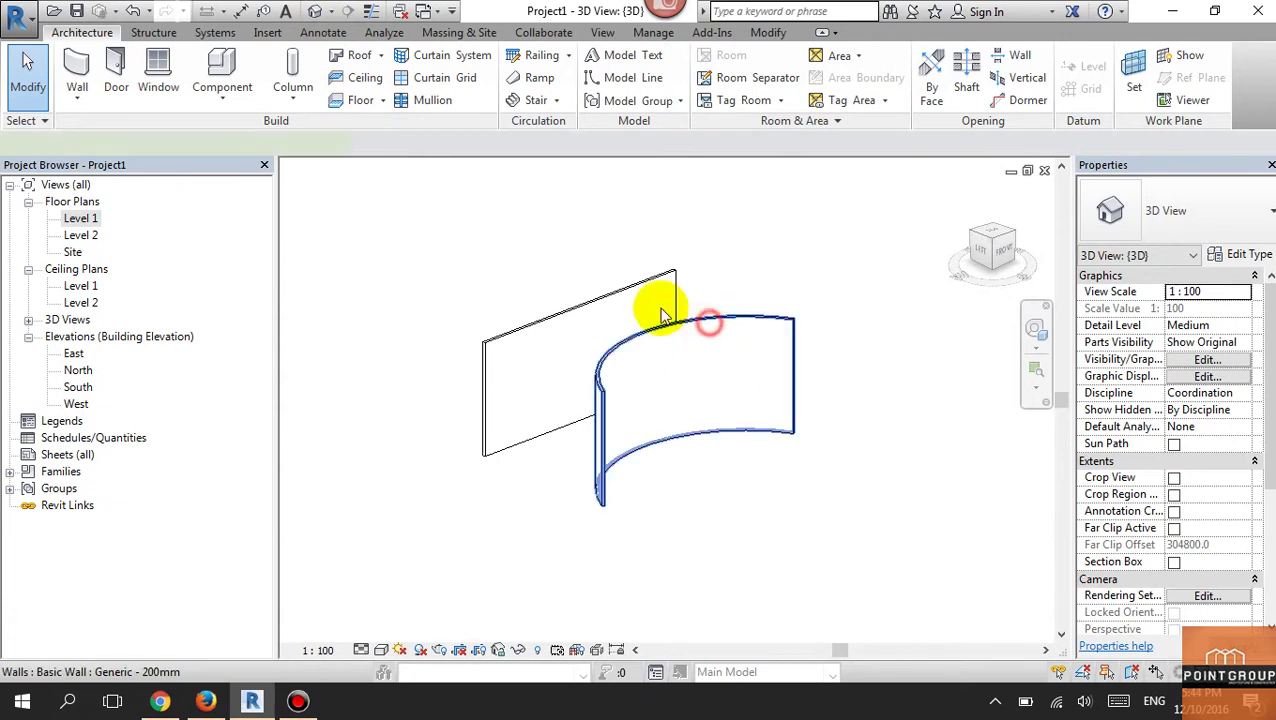
{"action": "left_click", "coordinate": [661, 316]}
{"action": "left_click", "coordinate": [655, 293], "text": "ctrl"}
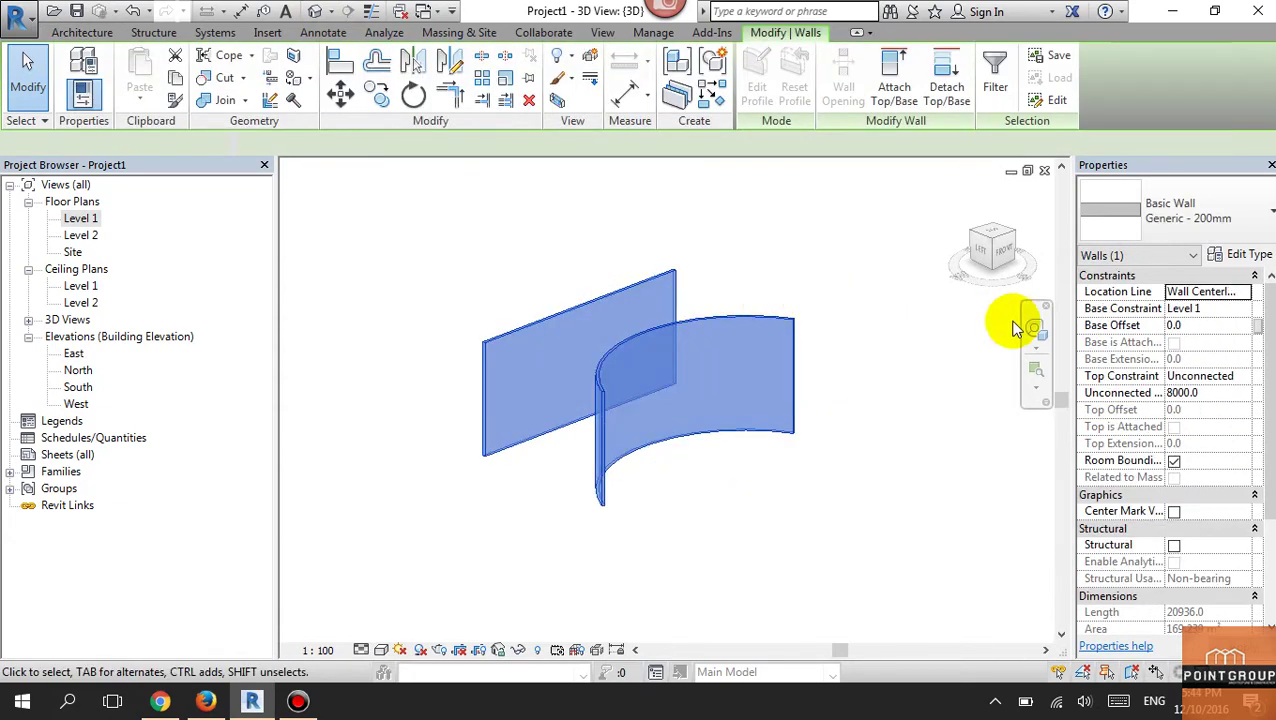
{"action": "left_click", "coordinate": [1243, 380]}
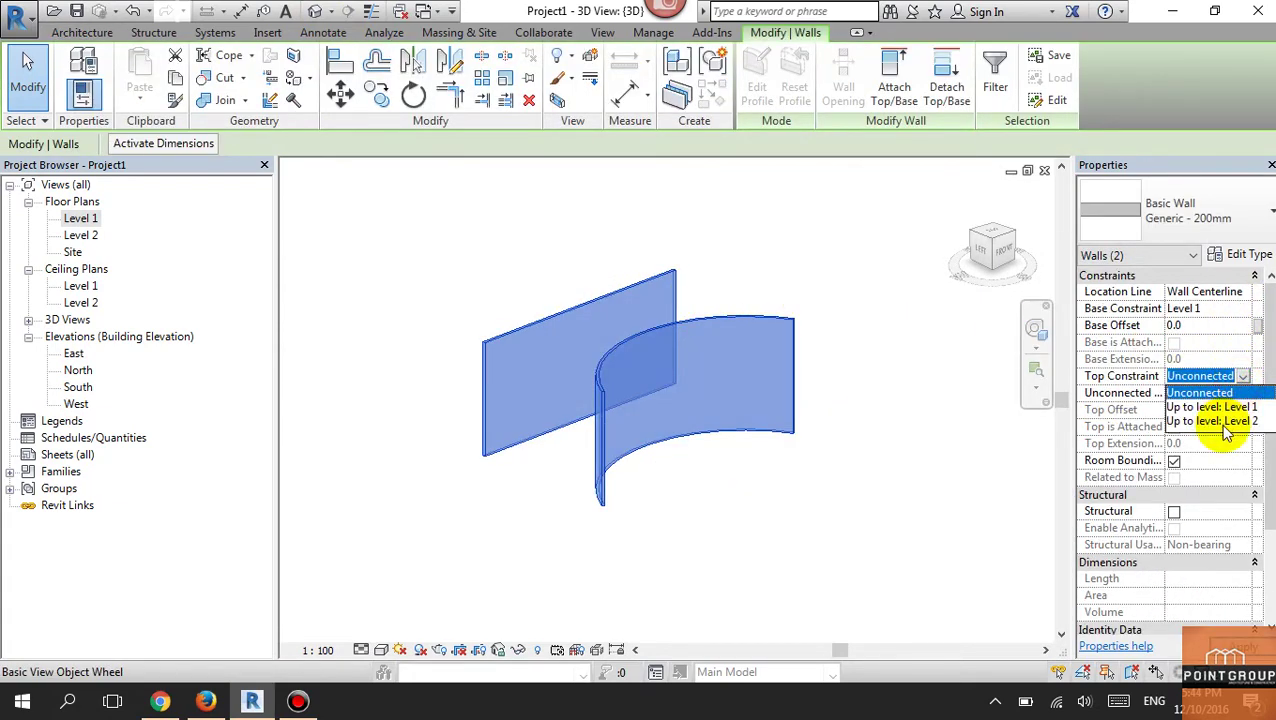
{"action": "left_click", "coordinate": [1210, 421]}
Step: Orbit to a front view and select the straight wall
{"action": "left_click", "coordinate": [876, 456]}
{"action": "mouse_move", "coordinate": [679, 511]}
{"action": "middle_mouse_down", "text": "shift"}
{"action": "mouse_move", "coordinate": [578, 370]}
{"action": "mouse_move", "coordinate": [530, 335]}
{"action": "middle_mouse_up", "text": "shift"}
{"action": "left_click", "coordinate": [528, 334]}
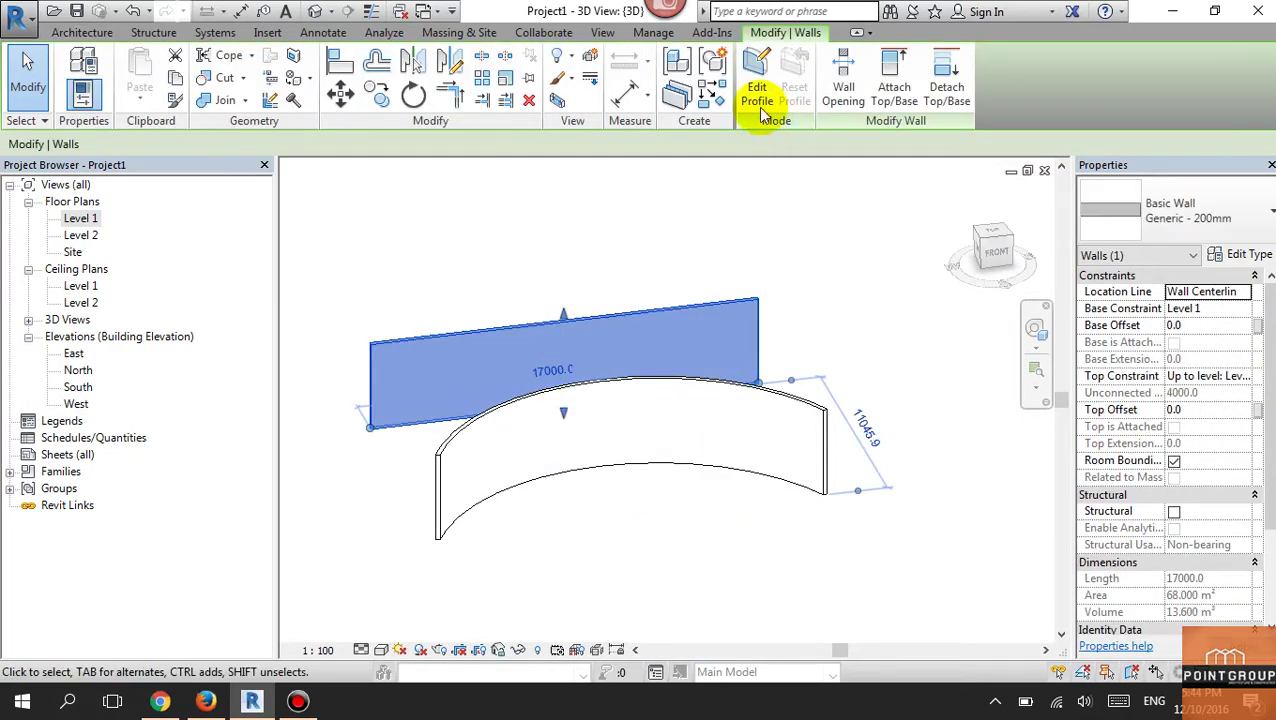
Step: In the wall's profile, sketch a diagonal line from the lower-left to the upper-right corner
{"action": "double_click", "coordinate": [645, 322]}
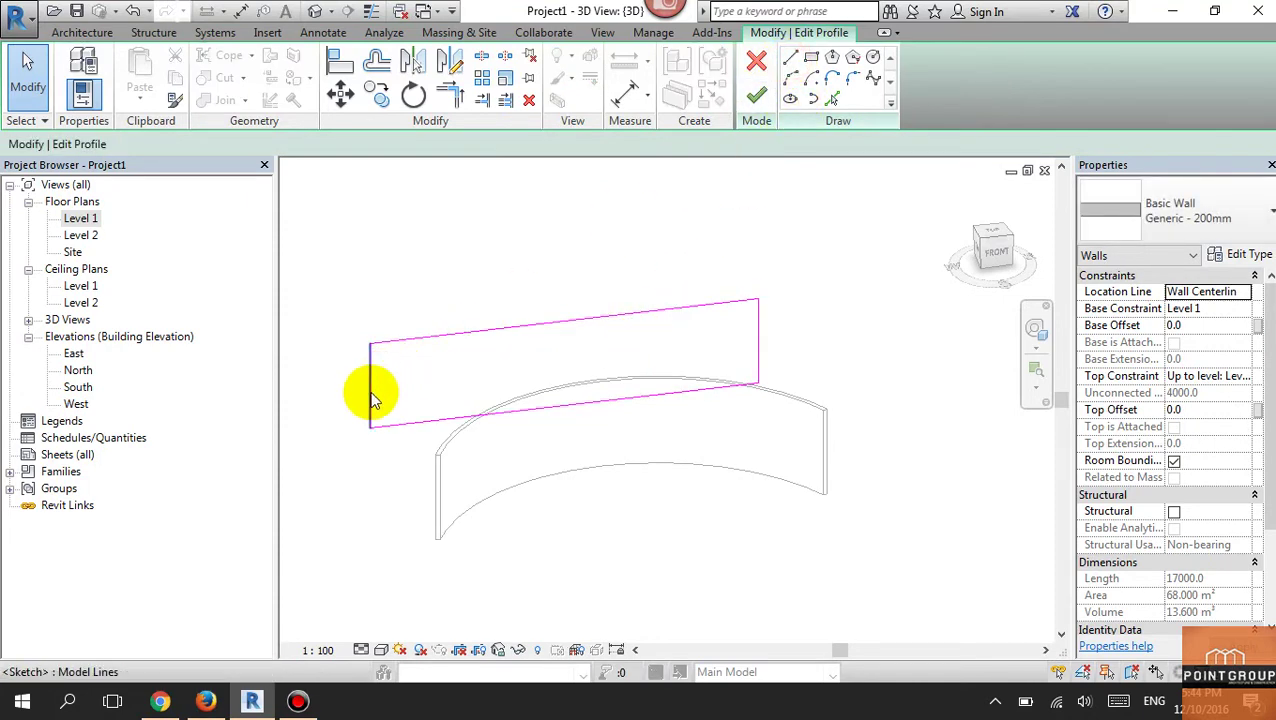
{"action": "left_click", "coordinate": [790, 60]}
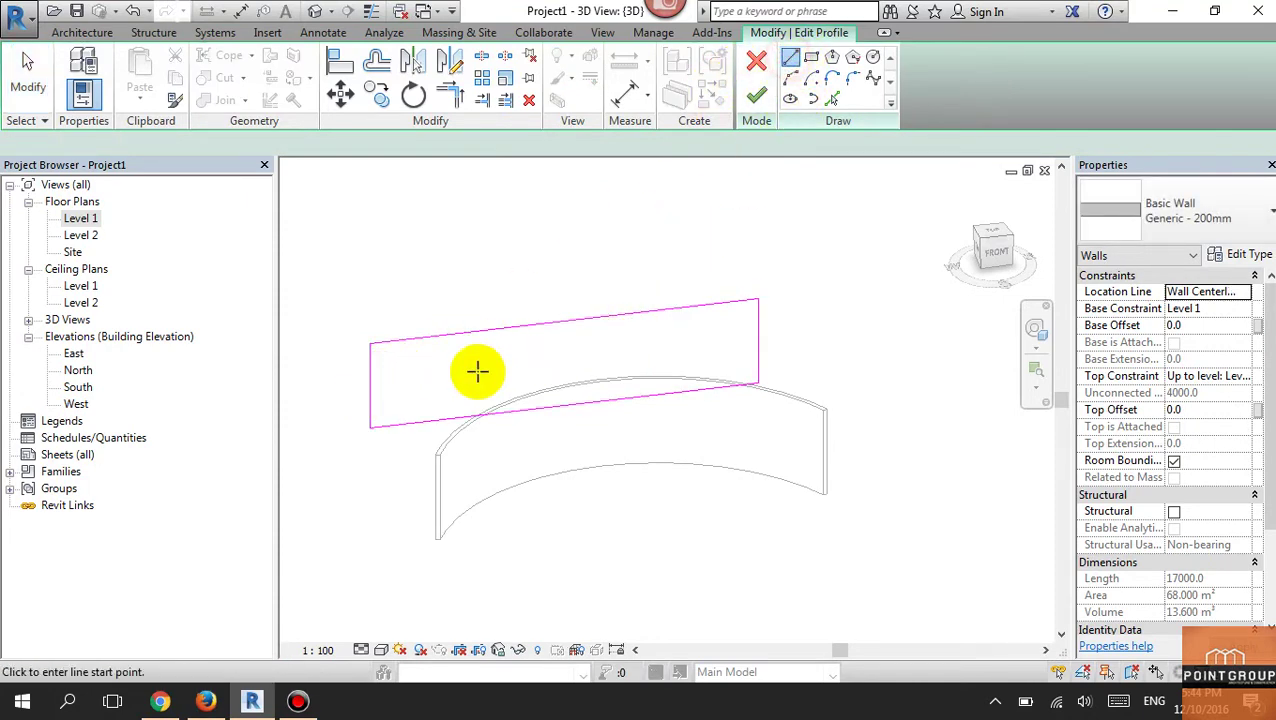
{"action": "left_click", "coordinate": [371, 400]}
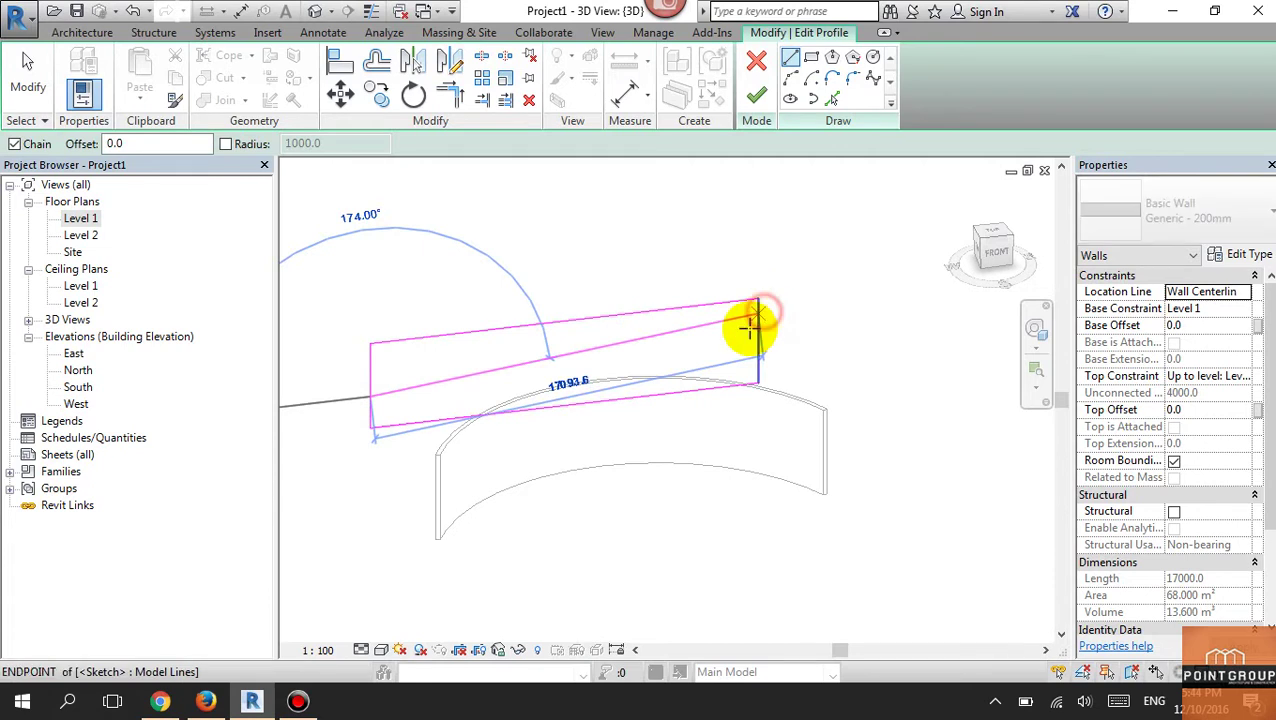
{"action": "left_click", "coordinate": [749, 327]}
{"action": "key", "text": "Escape"}
{"action": "key", "text": "Escape"}
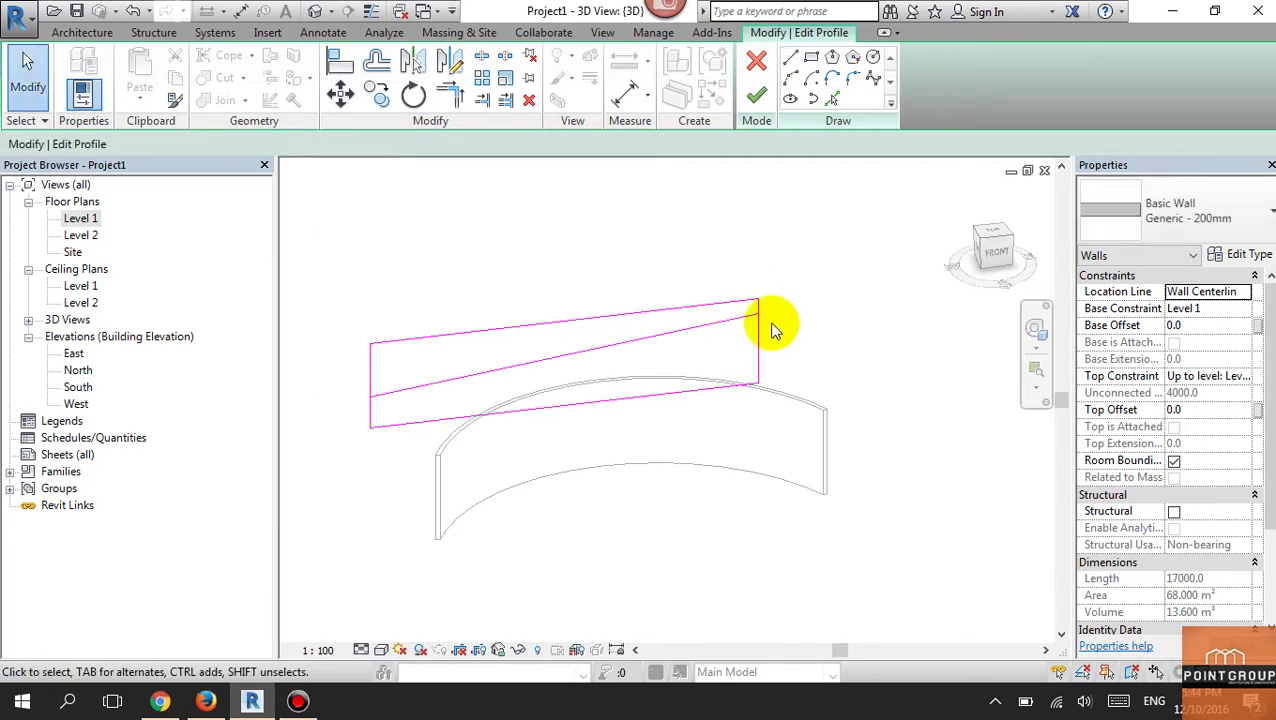
Step: Trim the left edge to the diagonal, delete the old top edge, and finish the profile
{"action": "key", "text": "t"}
{"action": "key", "text": "r"}
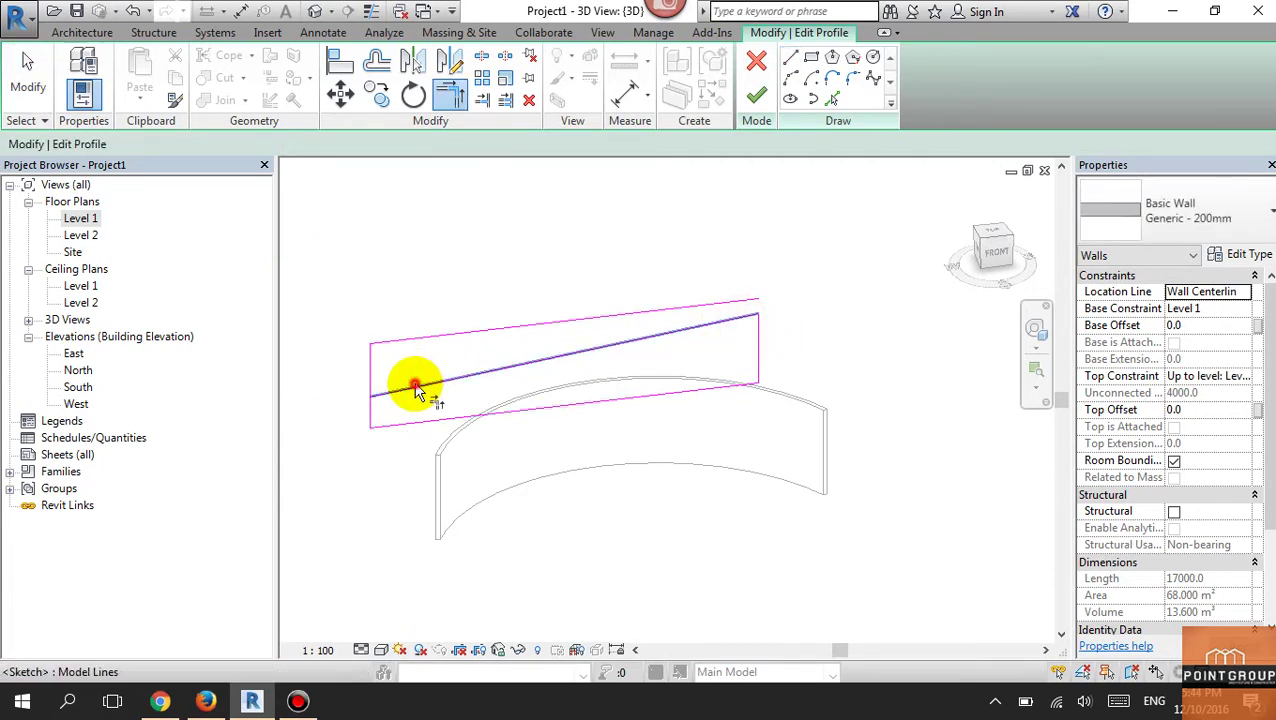
{"action": "left_click", "coordinate": [412, 385]}
{"action": "left_click", "coordinate": [371, 418]}
{"action": "key", "text": "Escape"}
{"action": "left_click", "coordinate": [498, 333]}
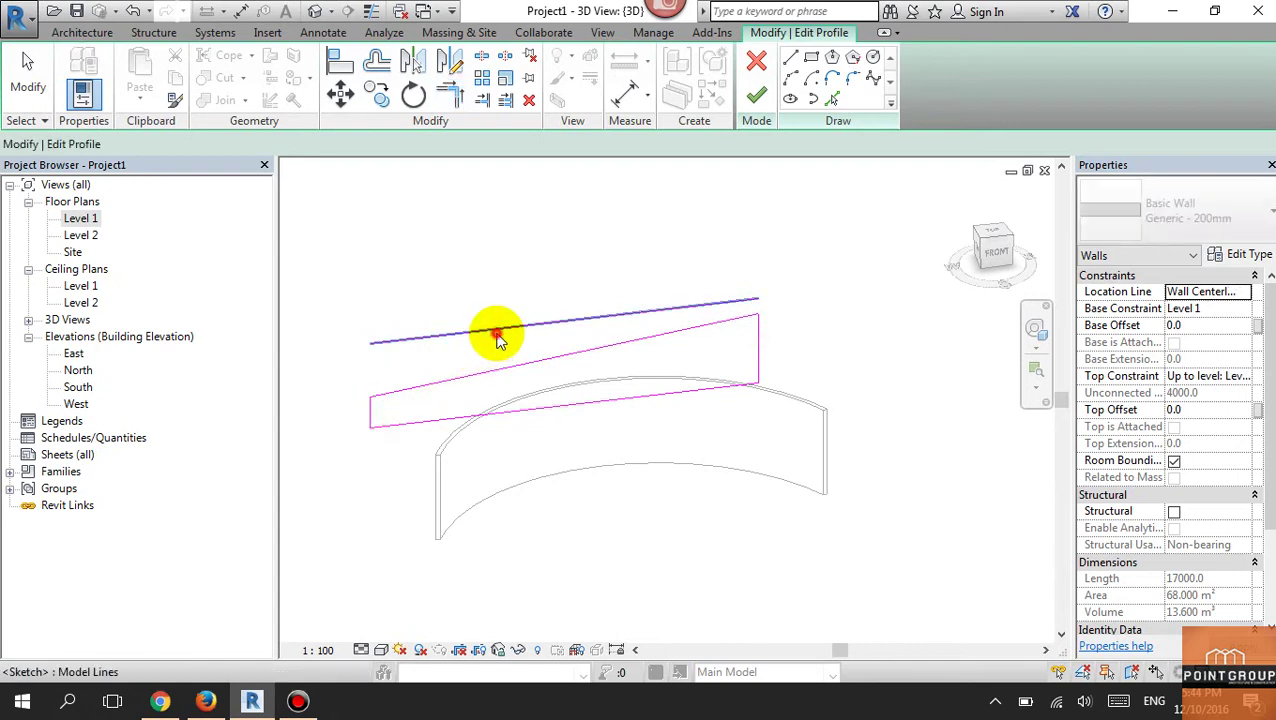
{"action": "key", "text": "Delete"}
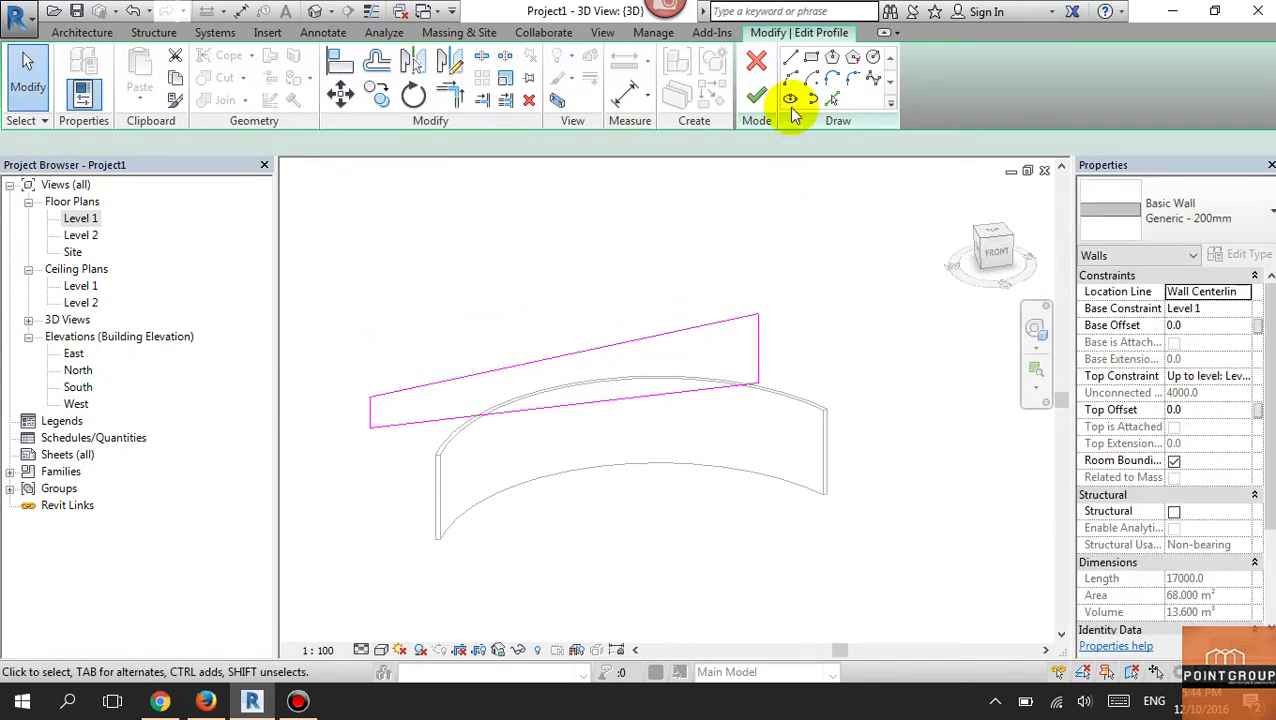
{"action": "left_click", "coordinate": [758, 96]}
Step: Orbit the 3D view to inspect the sloped straight wall and the curved wall
{"action": "left_click", "coordinate": [810, 287]}
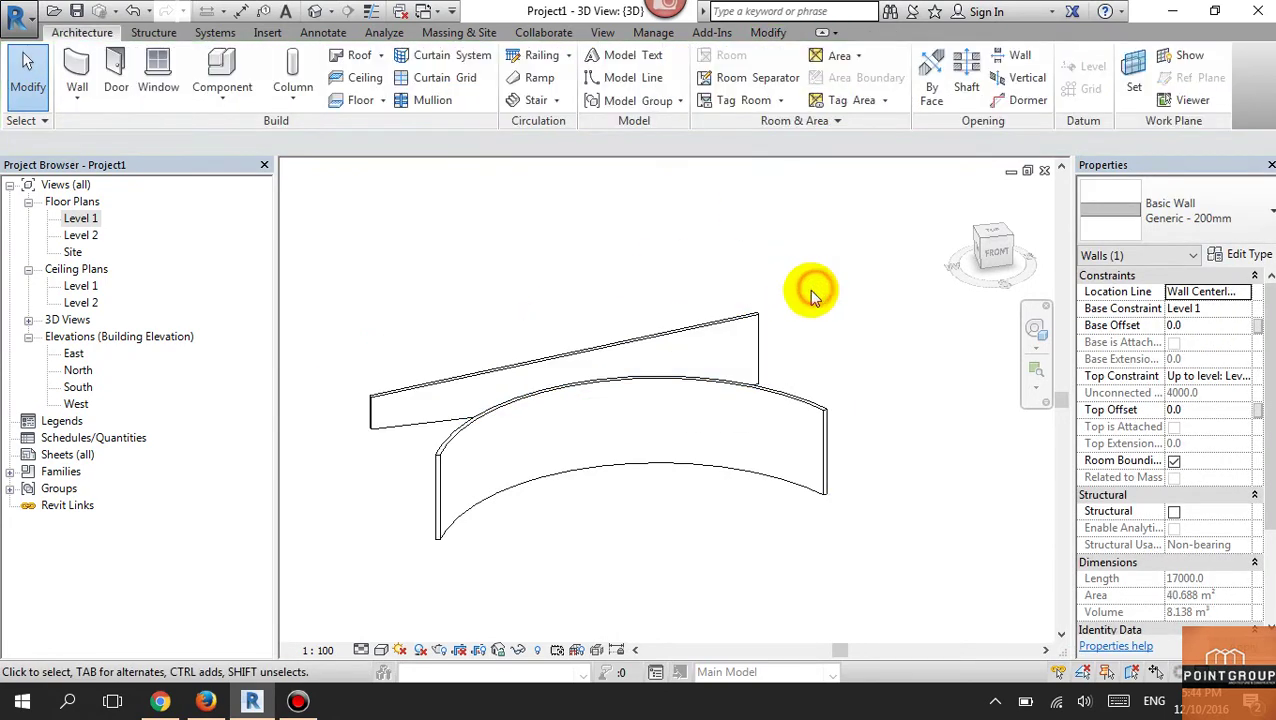
{"action": "left_click", "coordinate": [716, 330]}
{"action": "mouse_move", "coordinate": [798, 350]}
{"action": "middle_mouse_down", "text": "shift"}
{"action": "mouse_move", "coordinate": [878, 342]}
{"action": "mouse_move", "coordinate": [846, 285]}
{"action": "middle_mouse_up", "text": "shift"}
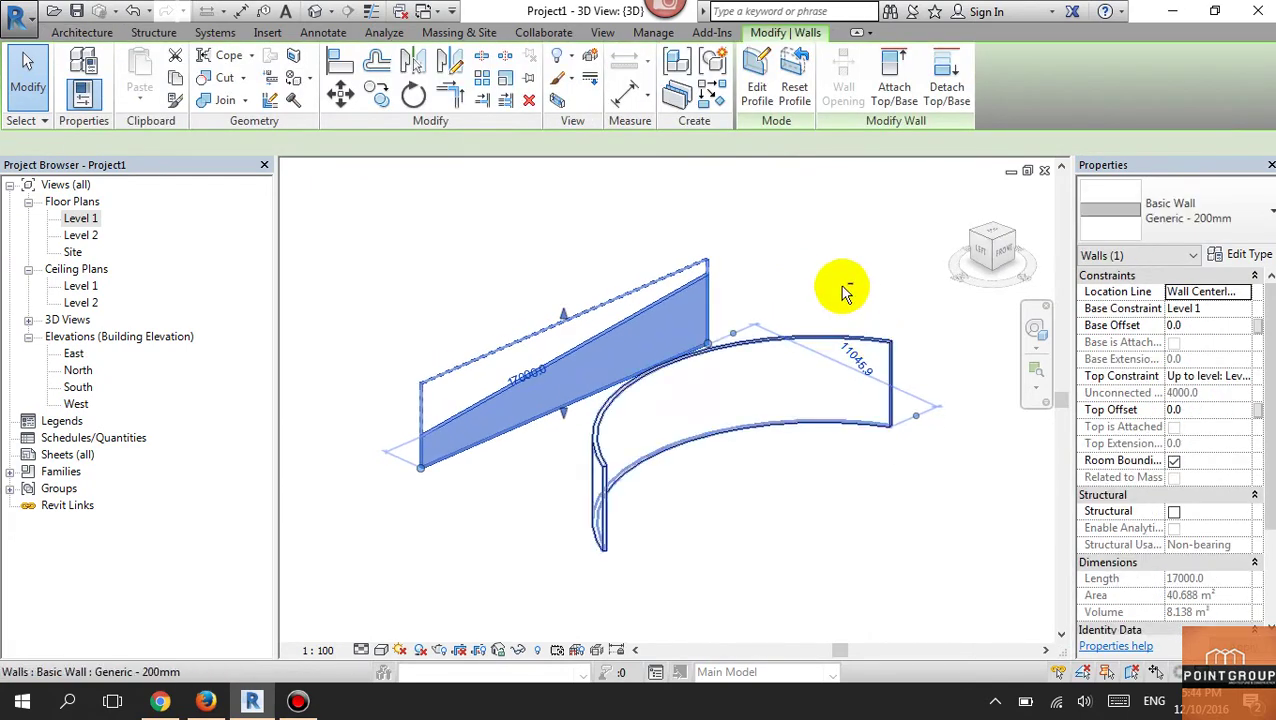
{"action": "left_click", "coordinate": [830, 295]}
{"action": "left_click", "coordinate": [769, 342]}
{"action": "mouse_move", "coordinate": [809, 447]}
{"action": "middle_mouse_down", "text": "shift"}
{"action": "mouse_move", "coordinate": [806, 484]}
{"action": "mouse_move", "coordinate": [782, 490]}
{"action": "middle_mouse_up", "text": "shift"}
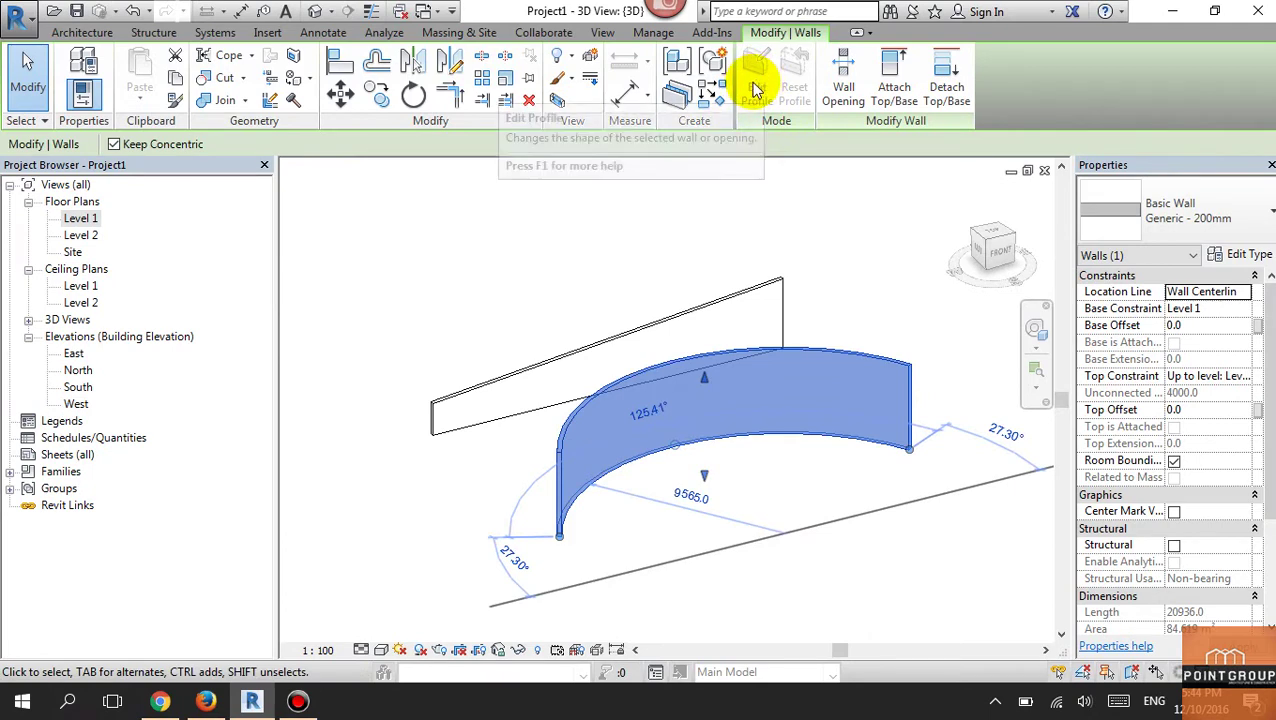
{"action": "left_click", "coordinate": [854, 276]}
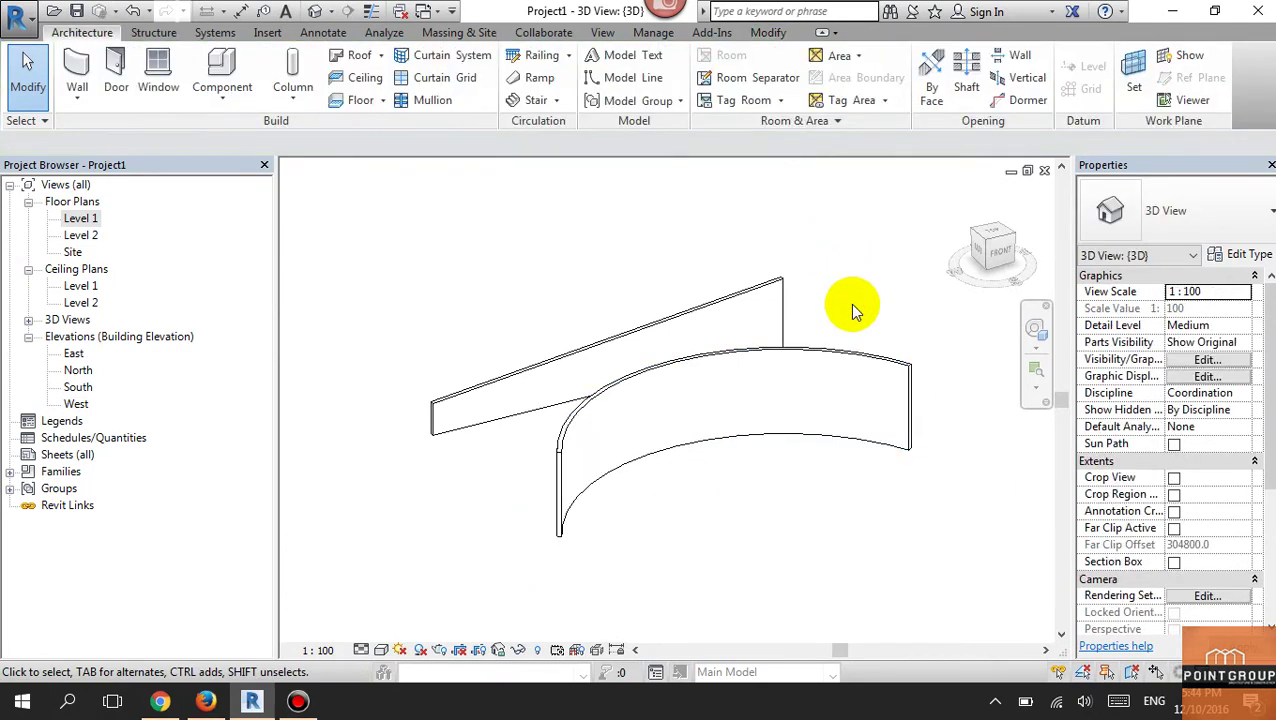
{"action": "mouse_move", "coordinate": [854, 299]}
{"action": "middle_mouse_down", "text": "shift"}
{"action": "mouse_move", "coordinate": [815, 338]}
{"action": "mouse_move", "coordinate": [785, 330]}
{"action": "middle_mouse_up", "text": "shift"}
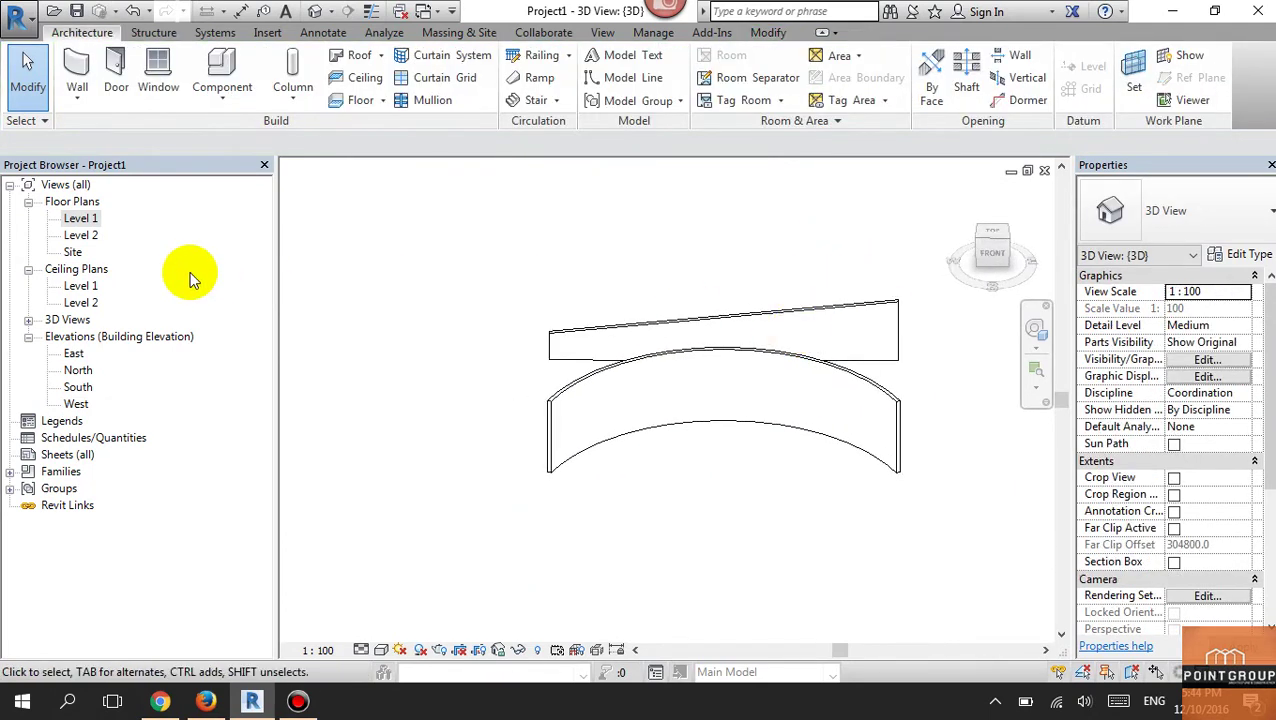
Step: View the Level 1 plan and East elevation, then return to Level 1
{"action": "double_click", "coordinate": [81, 219]}
{"action": "scroll", "coordinate": [612, 405], "scroll_direction": "up", "scroll_amount": 3}
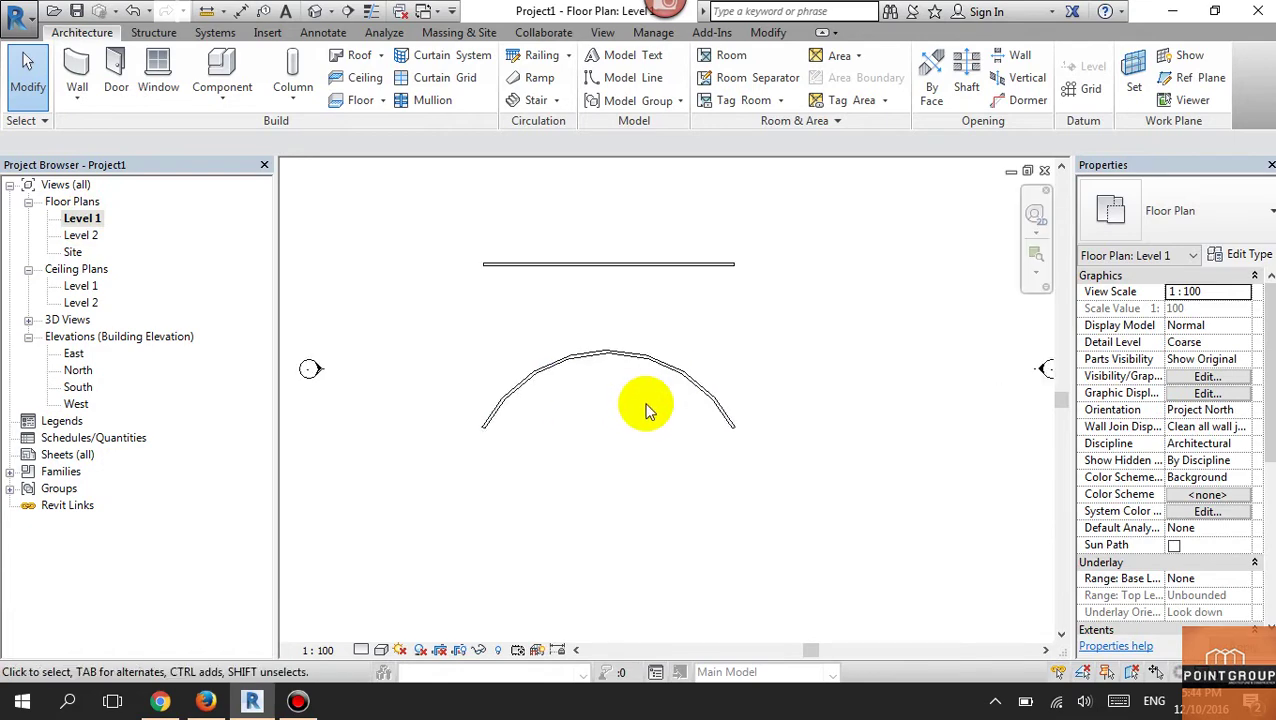
{"action": "scroll", "coordinate": [560, 300], "scroll_direction": "down", "scroll_amount": 1}
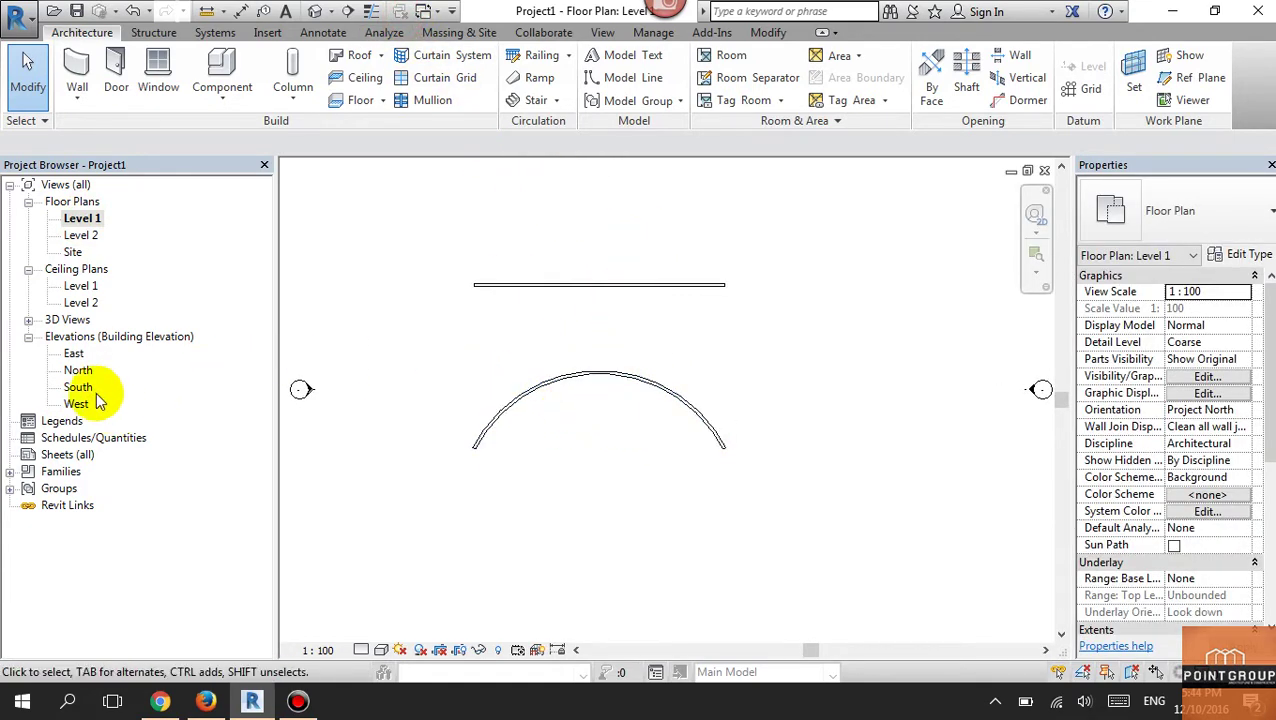
{"action": "double_click", "coordinate": [74, 353]}
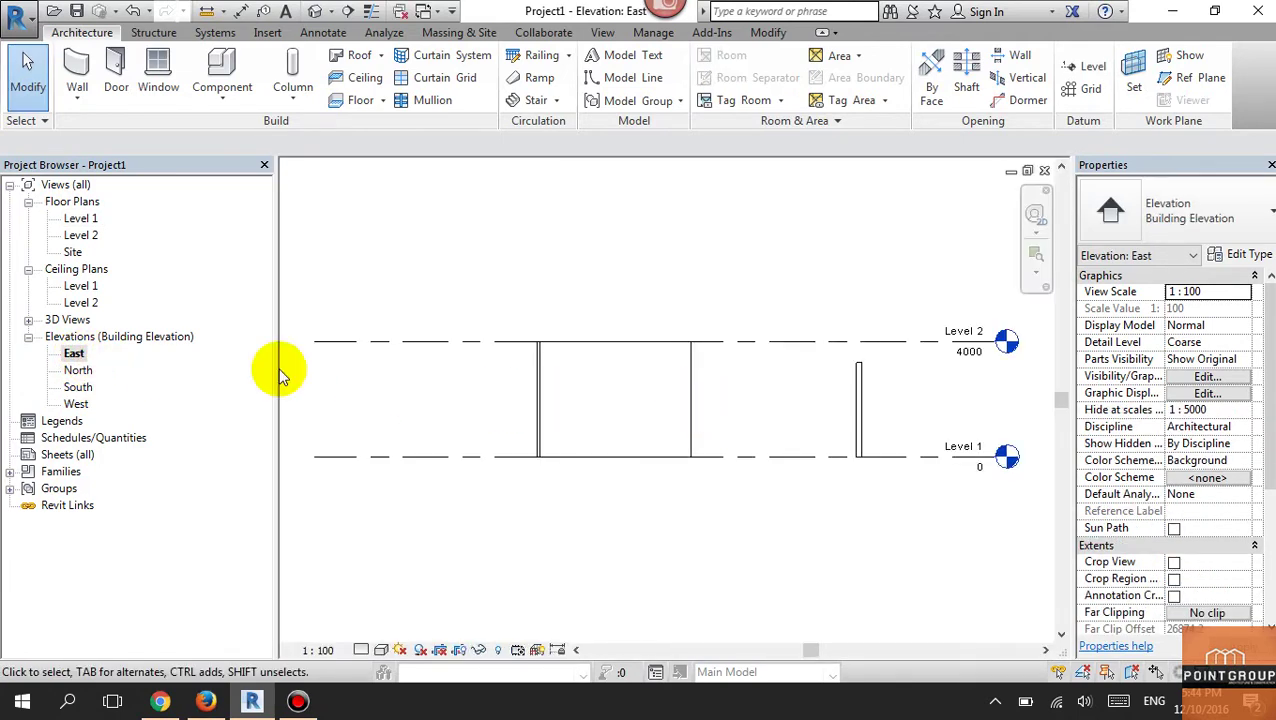
{"action": "double_click", "coordinate": [81, 218]}
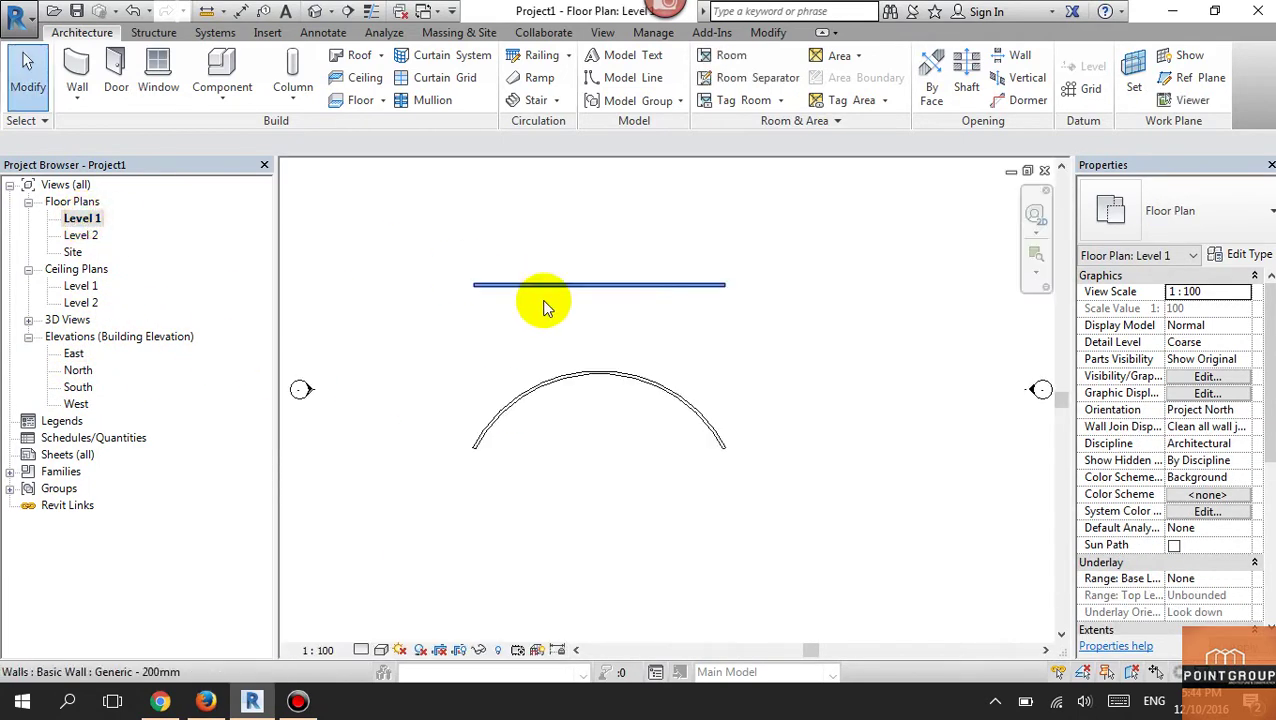
Step: Draw a Wall Section cut across the curved and straight walls
{"action": "left_click", "coordinate": [602, 33]}
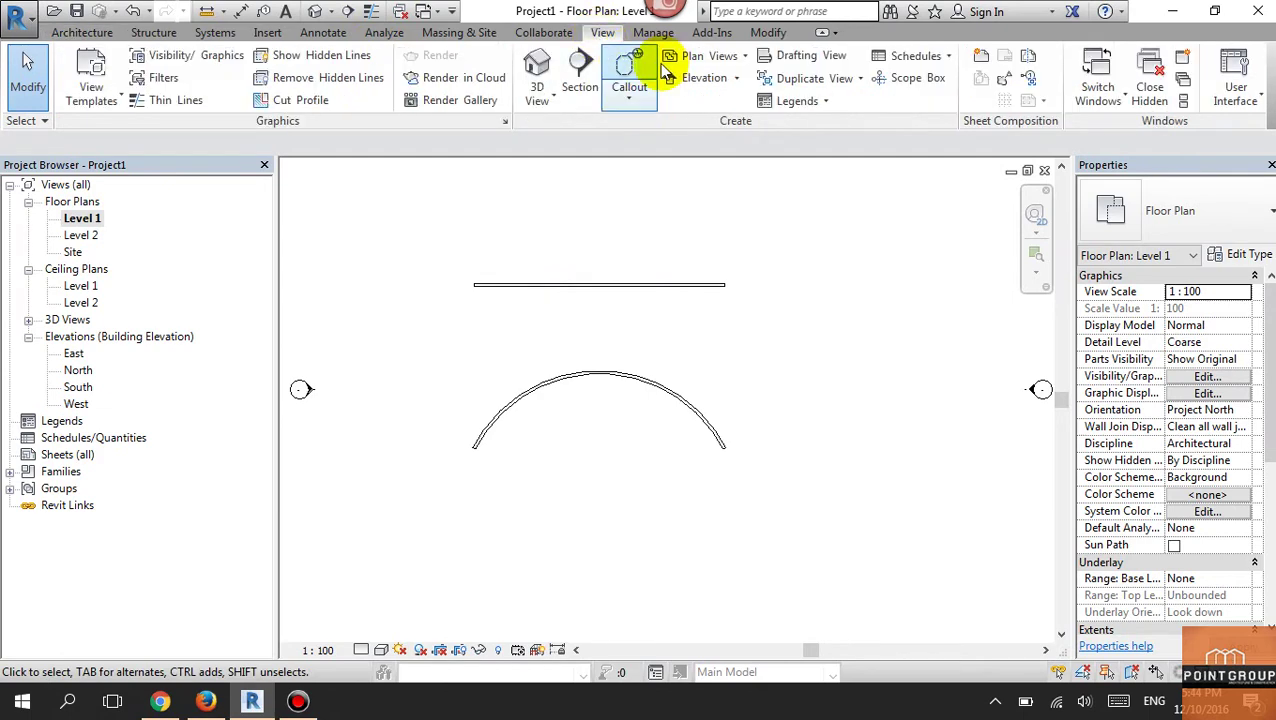
{"action": "left_click", "coordinate": [584, 70]}
{"action": "left_click", "coordinate": [1179, 222]}
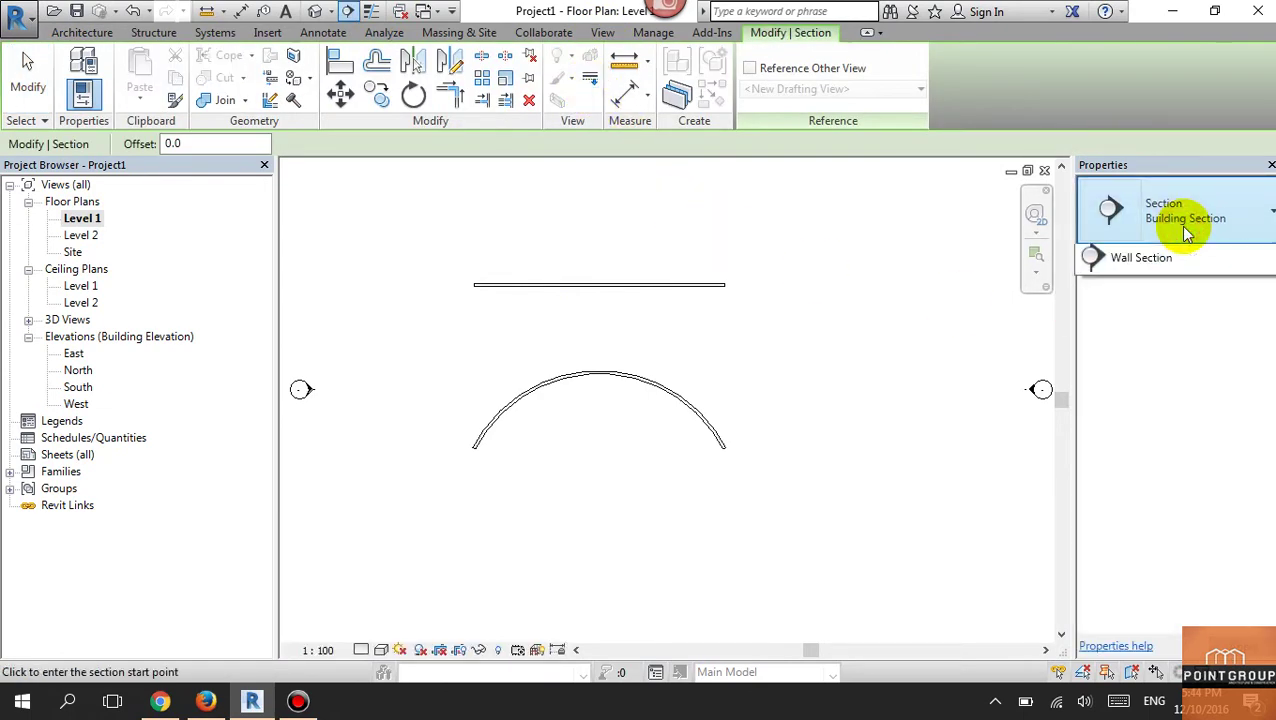
{"action": "left_click", "coordinate": [1140, 404]}
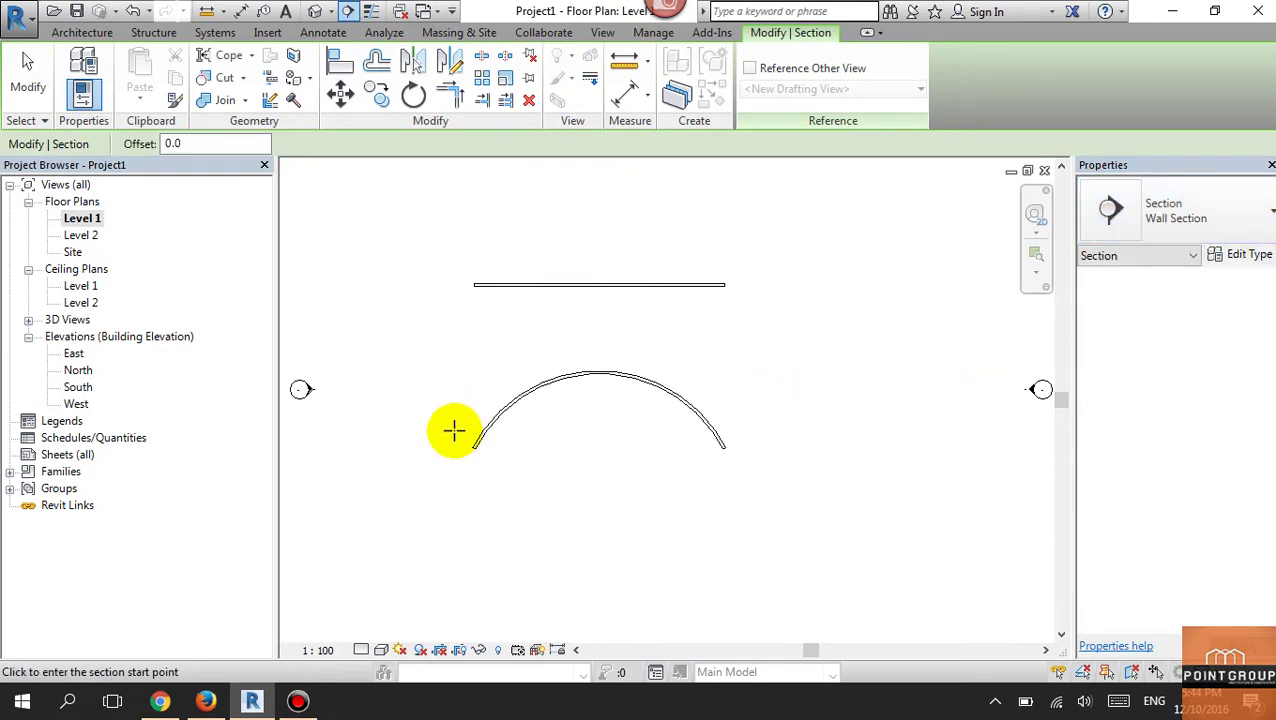
{"action": "left_click", "coordinate": [453, 430]}
{"action": "left_click", "coordinate": [788, 429]}
{"action": "left_click", "coordinate": [664, 494]}
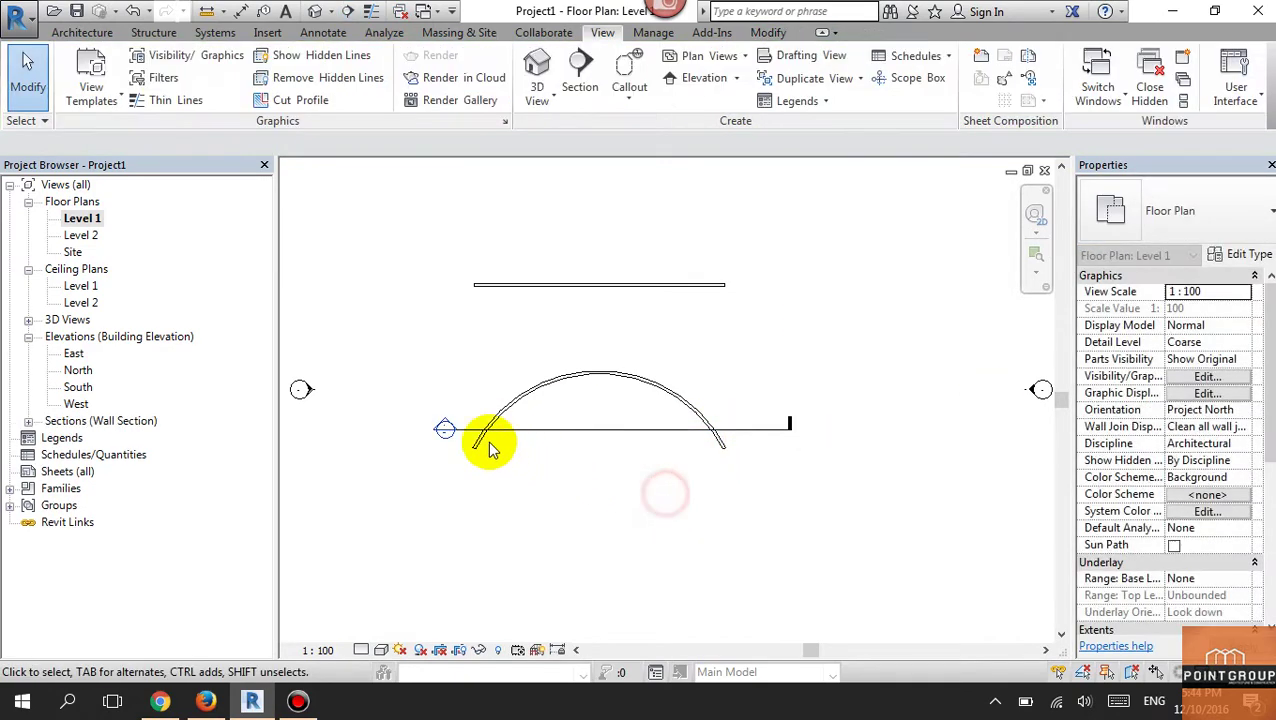
Step: Open Section 1 and delete the old sloped reference plane
{"action": "double_click", "coordinate": [443, 429]}
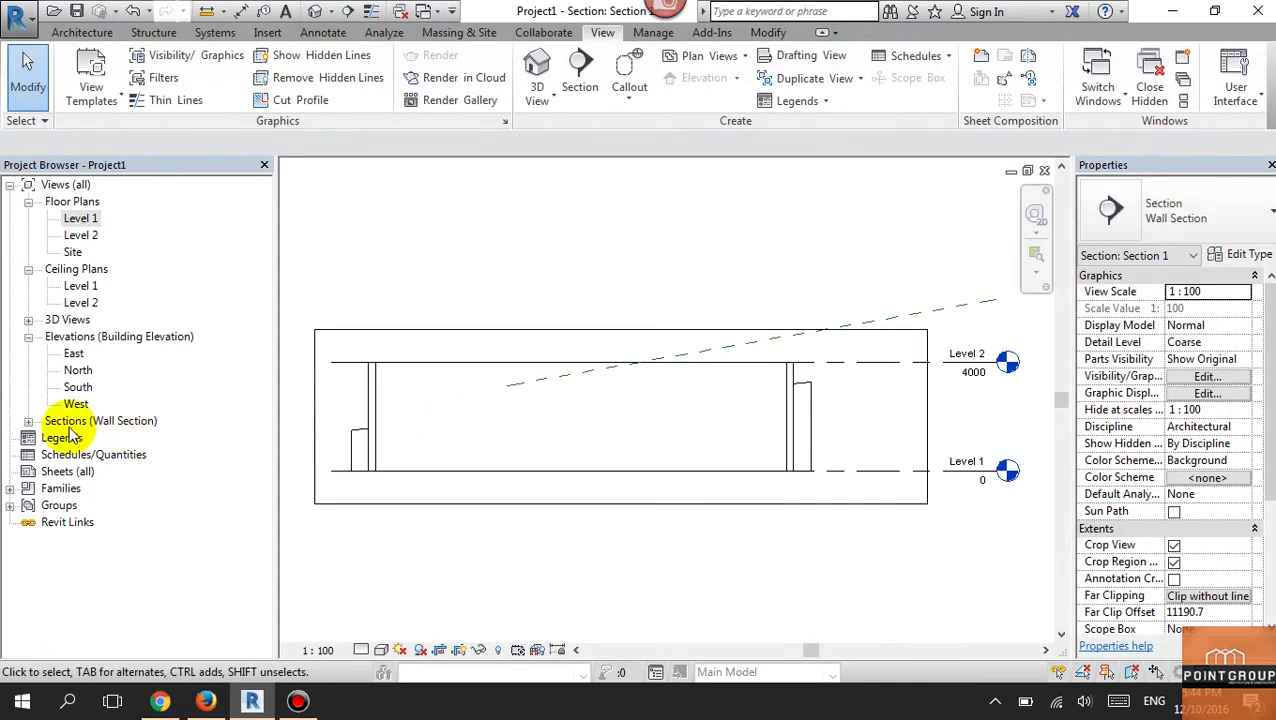
{"action": "left_click", "coordinate": [28, 421]}
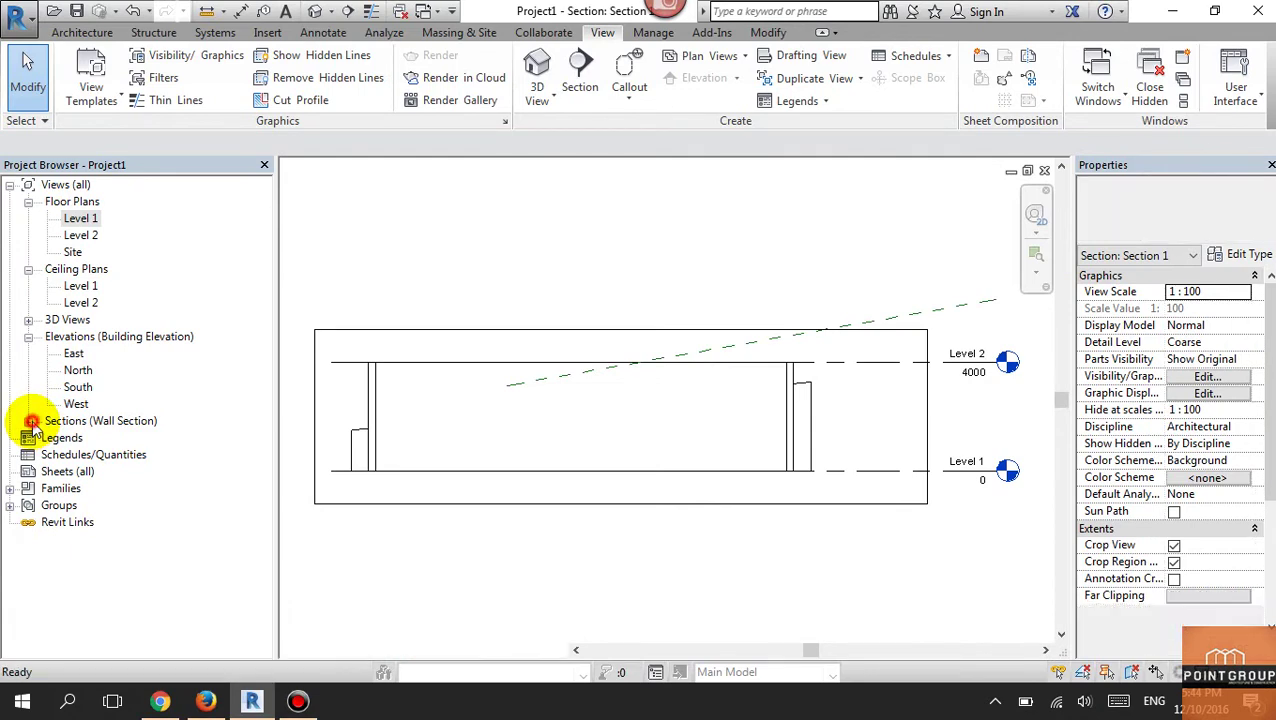
{"action": "left_click", "coordinate": [740, 345]}
{"action": "key", "text": "Delete"}
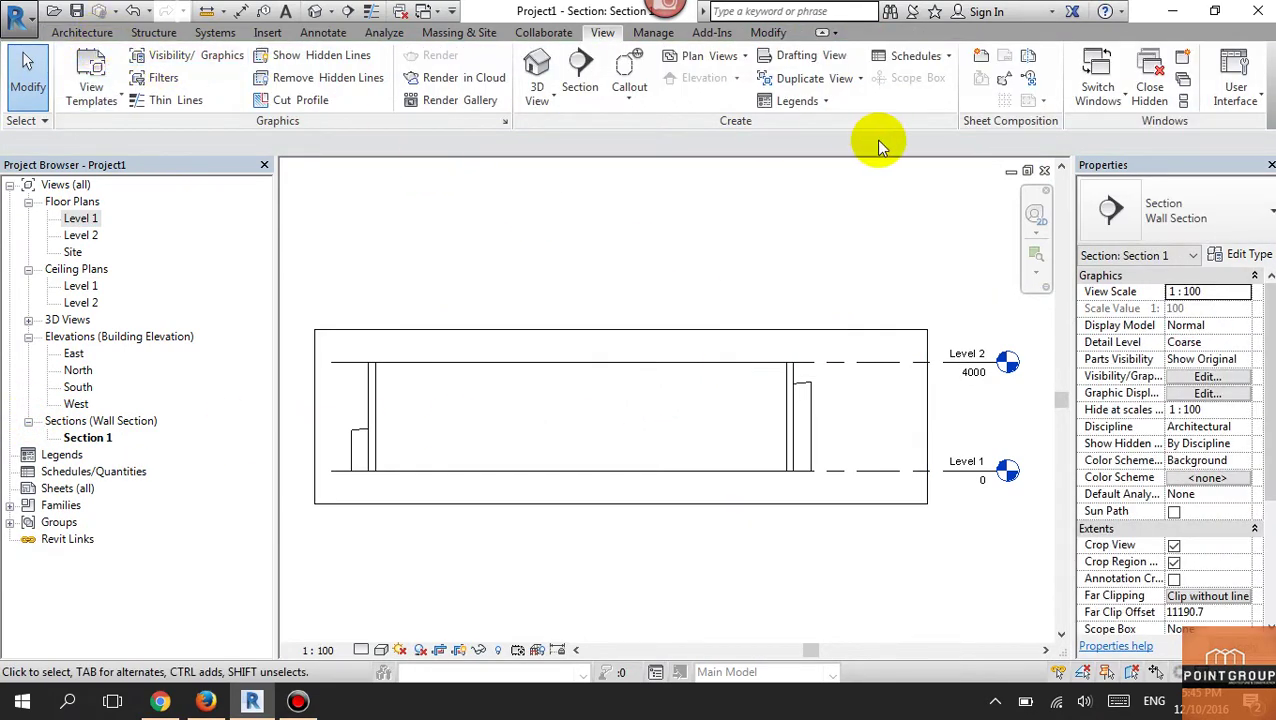
Step: Draw a reference plane from the left wall's endpoint rising toward Level 2 on the right
{"action": "left_click", "coordinate": [1150, 72]}
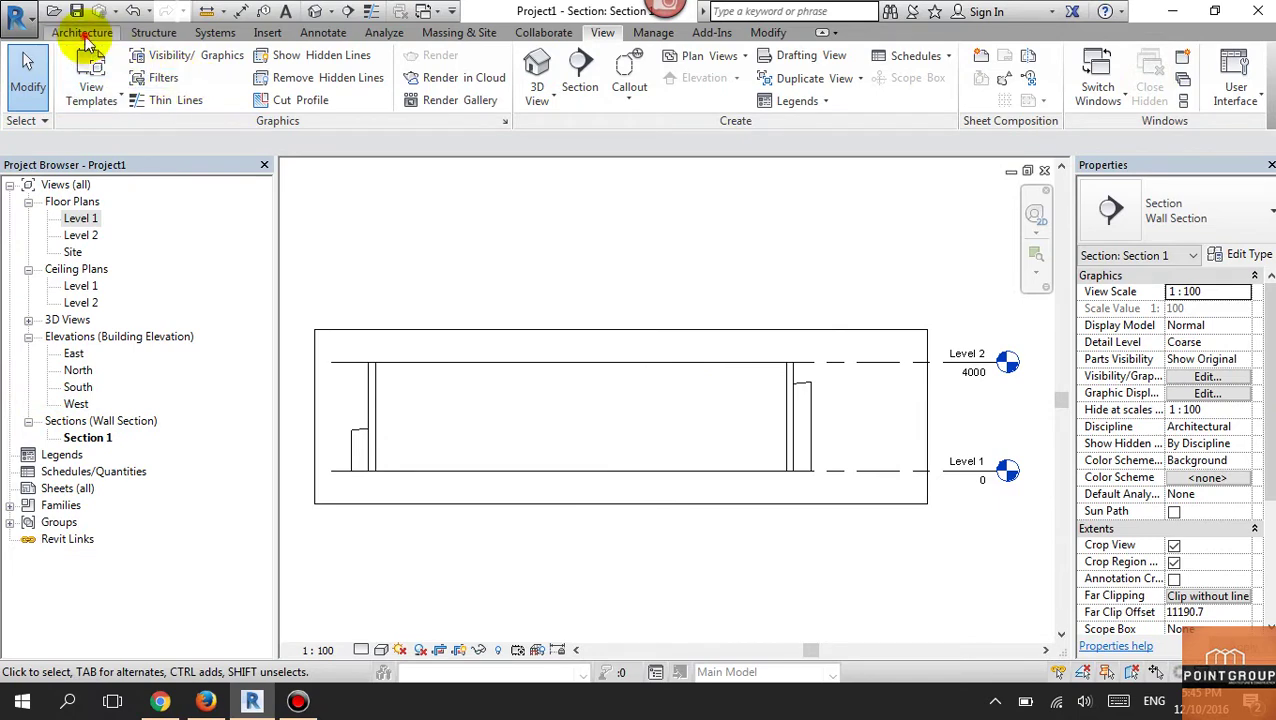
{"action": "left_click", "coordinate": [84, 33]}
{"action": "left_click", "coordinate": [1192, 90]}
{"action": "scroll", "coordinate": [689, 384], "scroll_direction": "down", "scroll_amount": 3}
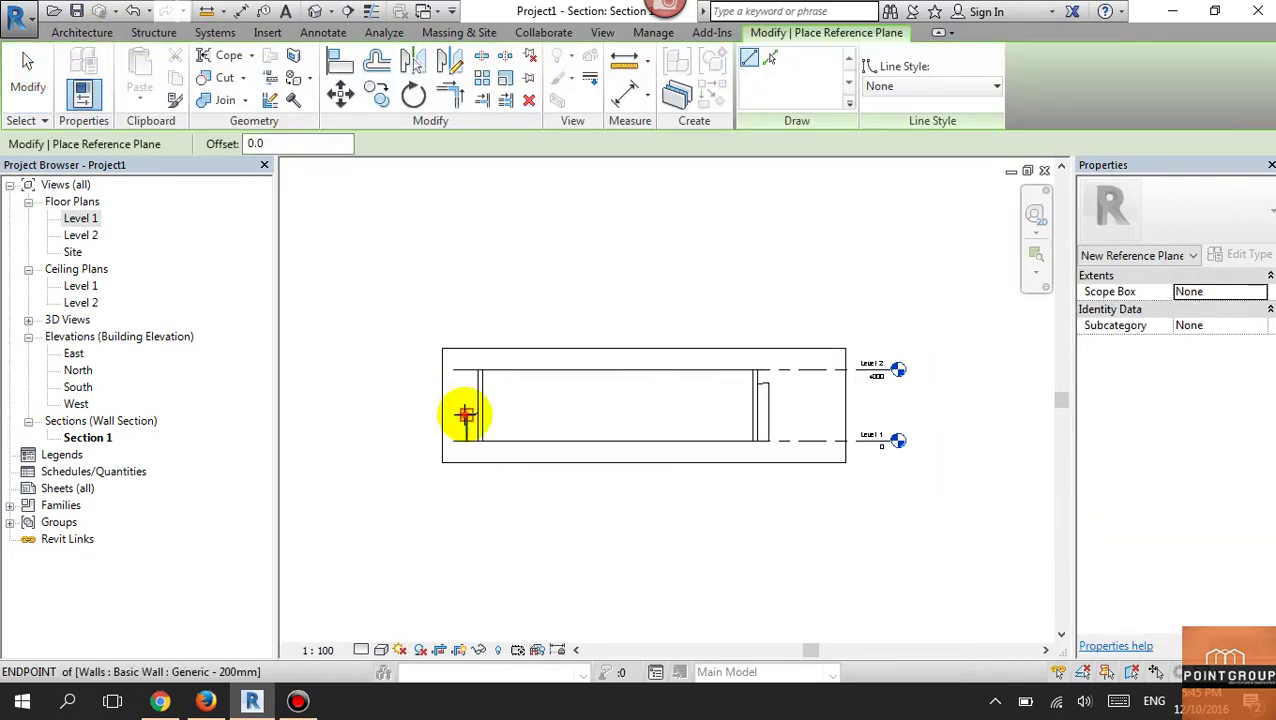
{"action": "left_click", "coordinate": [465, 415]}
{"action": "left_click", "coordinate": [807, 378]}
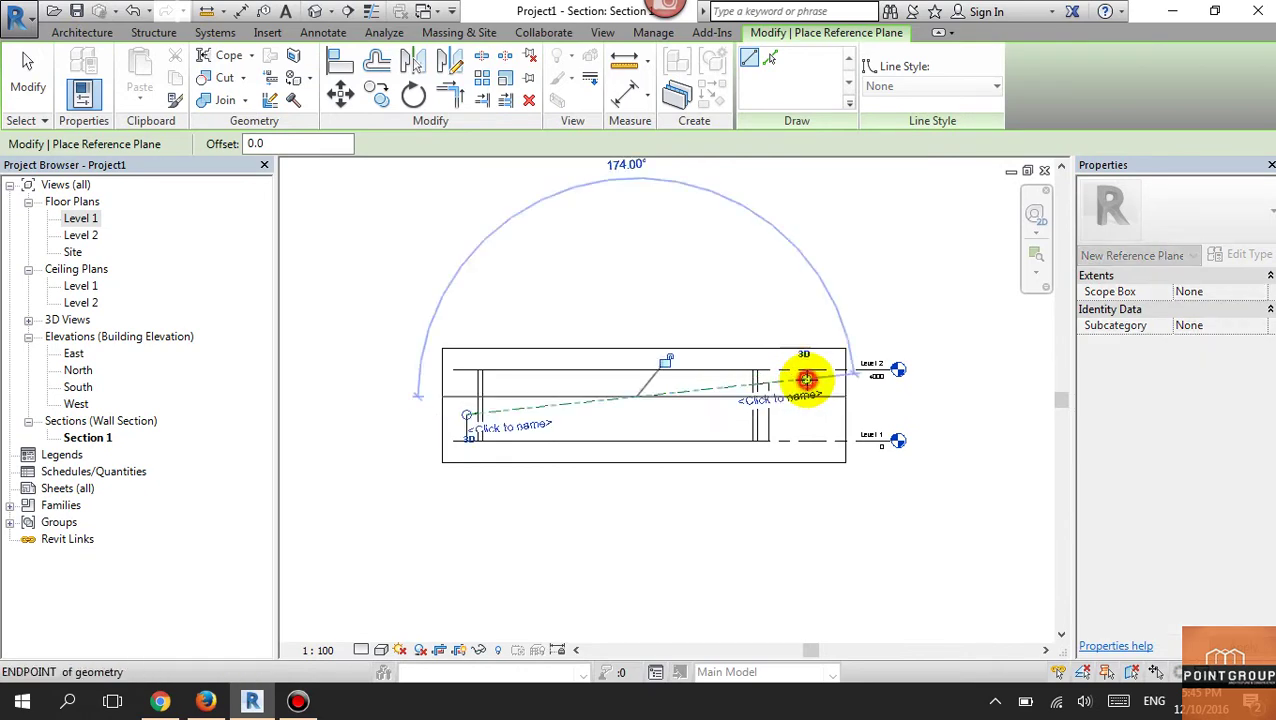
{"action": "scroll", "coordinate": [807, 378], "scroll_direction": "up", "scroll_amount": 2}
{"action": "key", "text": "Escape"}
{"action": "key", "text": "Escape"}
Step: Select the new reference plane and start entering its Name as 'mặt chéo'
{"action": "left_click", "coordinate": [807, 420]}
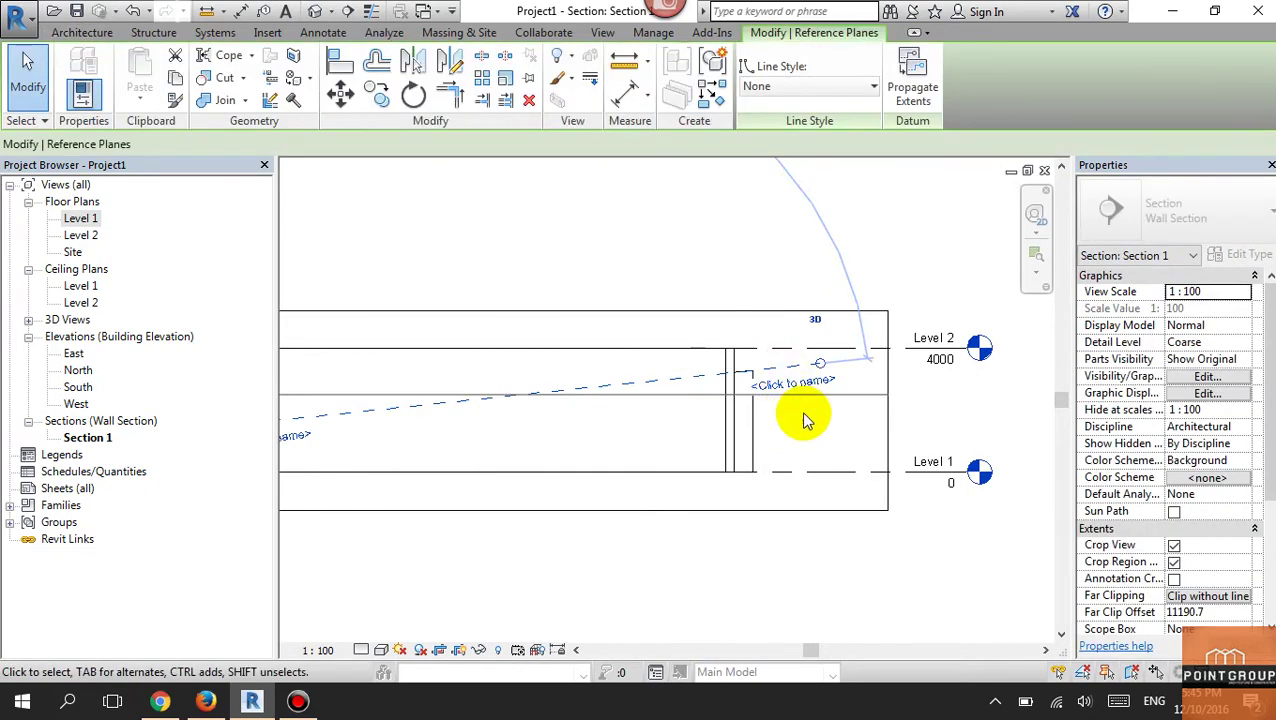
{"action": "middle_click_drag", "start_coordinate": [807, 420], "coordinate": [952, 393]}
{"action": "left_click", "coordinate": [1190, 326]}
{"action": "type", "text": "mặt chéo"}
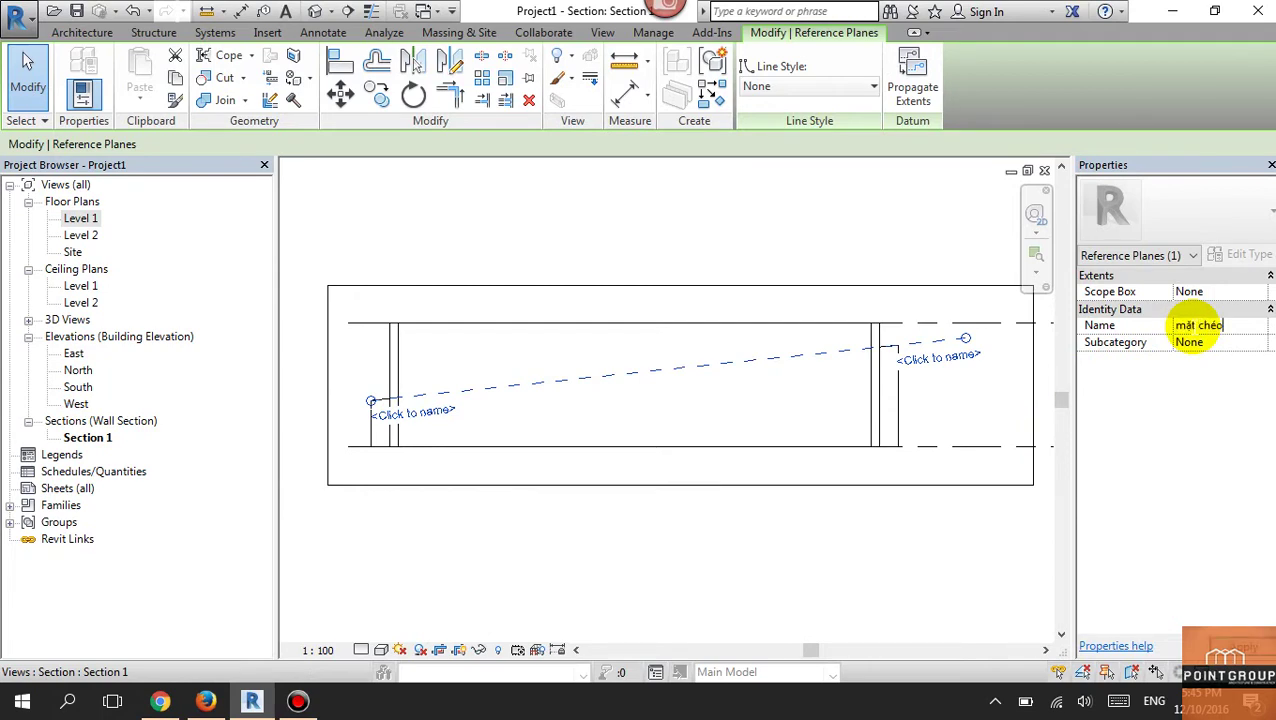
Step: Commit the plane's name and open the Level 1 floor plan
{"action": "left_click", "coordinate": [795, 500]}
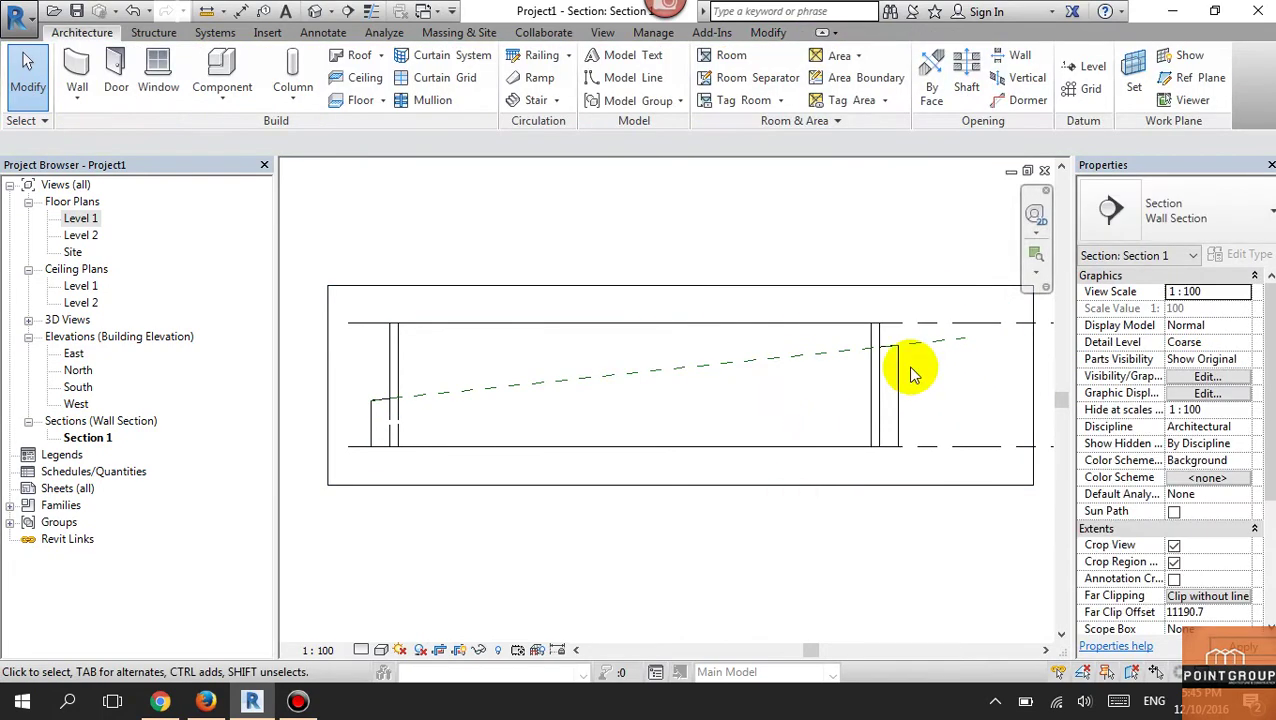
{"action": "scroll", "coordinate": [567, 393], "scroll_direction": "down", "scroll_amount": 2}
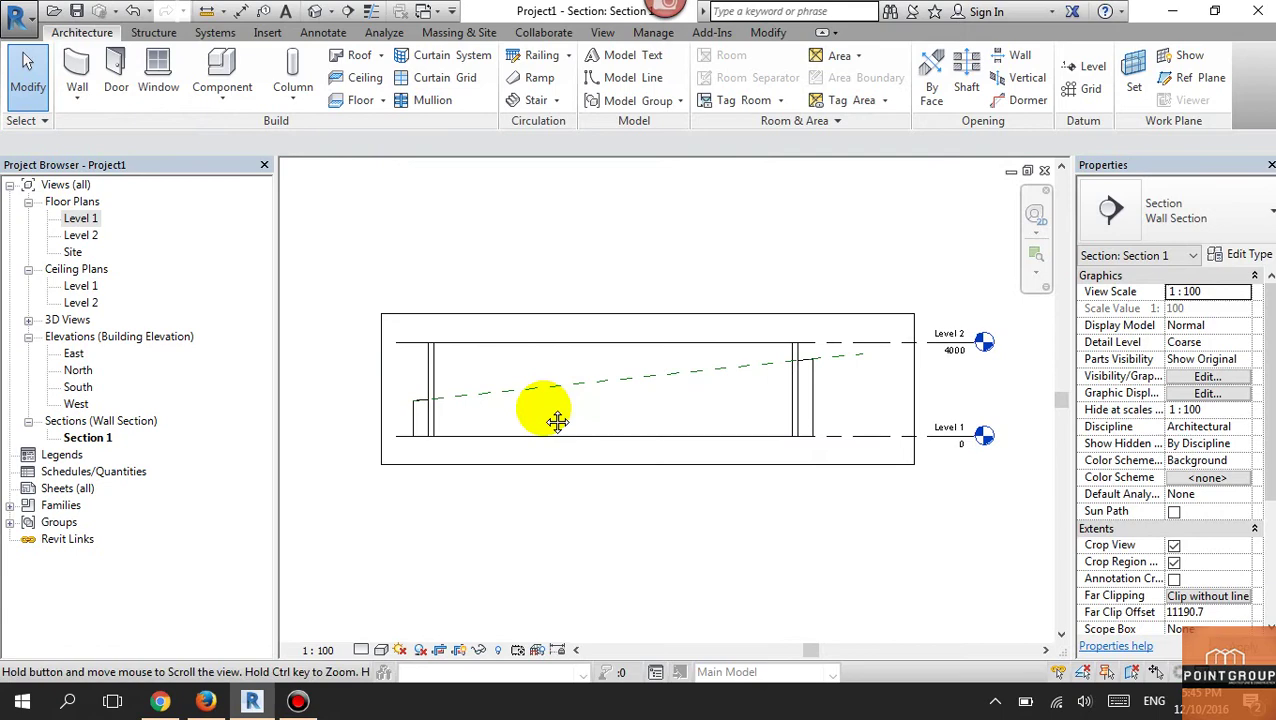
{"action": "double_click", "coordinate": [80, 218]}
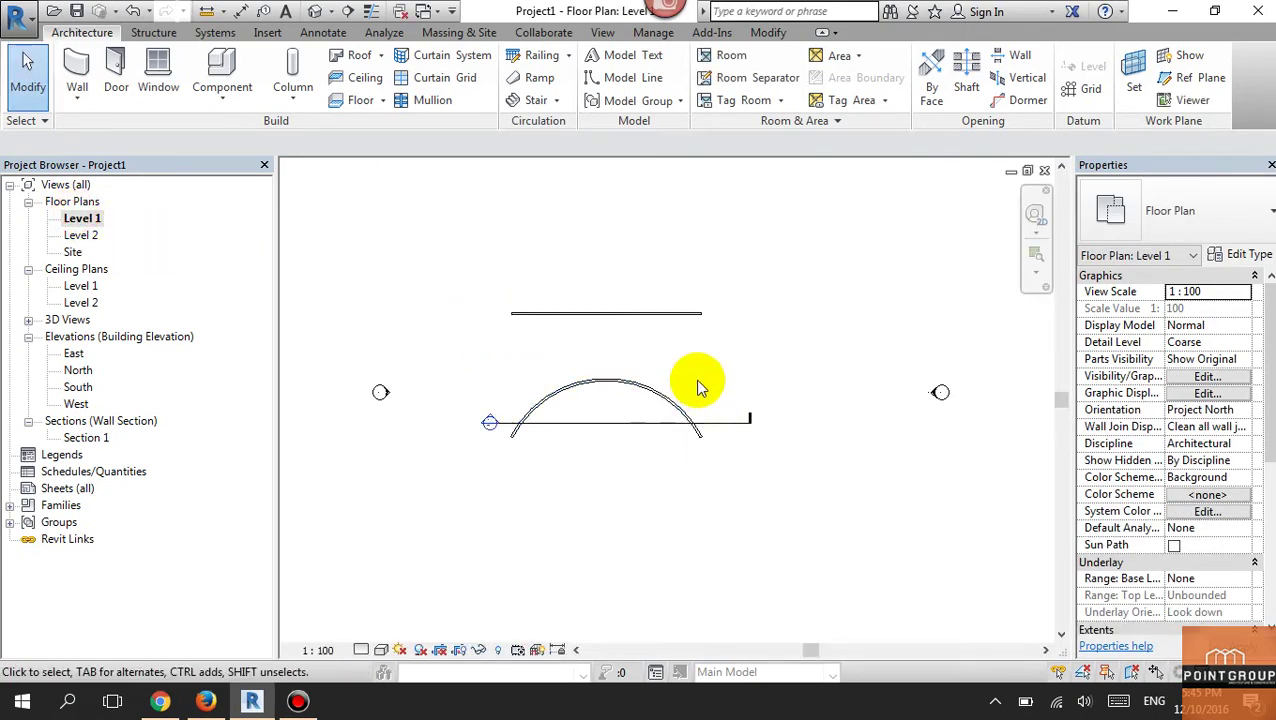
Step: Create an in-place Walls-category model named 'Walls 1'
{"action": "left_click", "coordinate": [224, 90]}
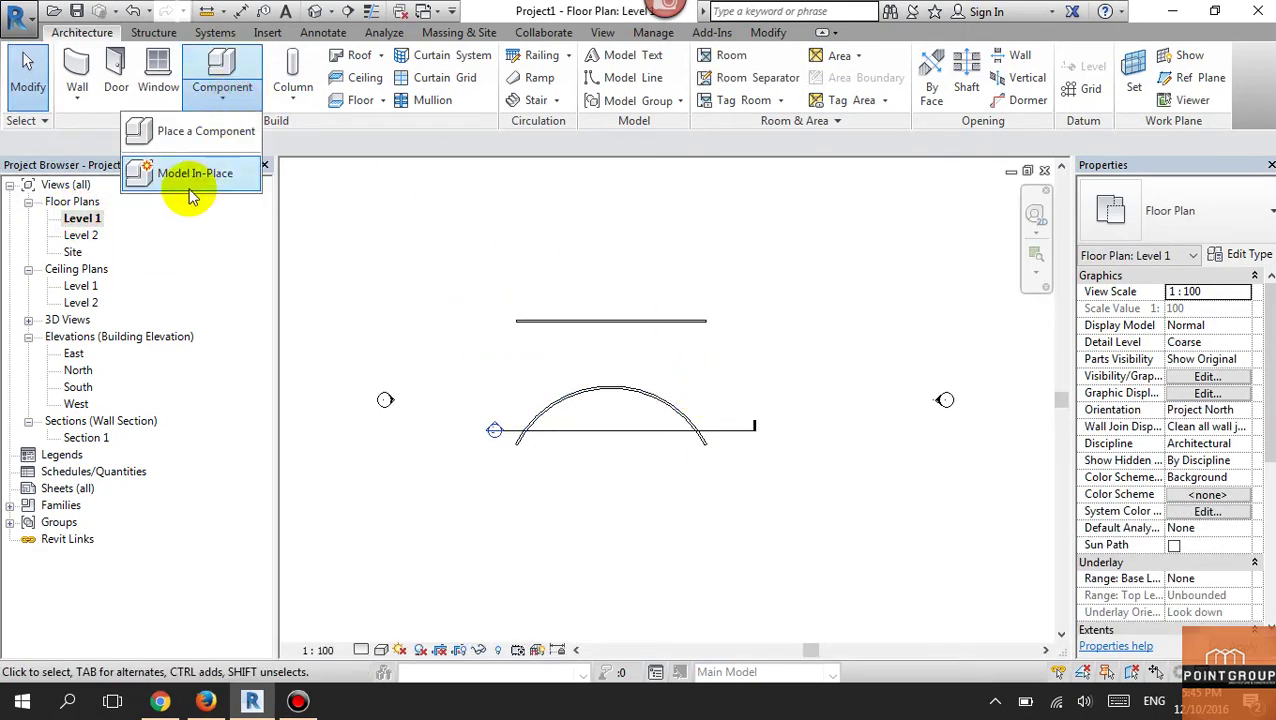
{"action": "left_click", "coordinate": [177, 181]}
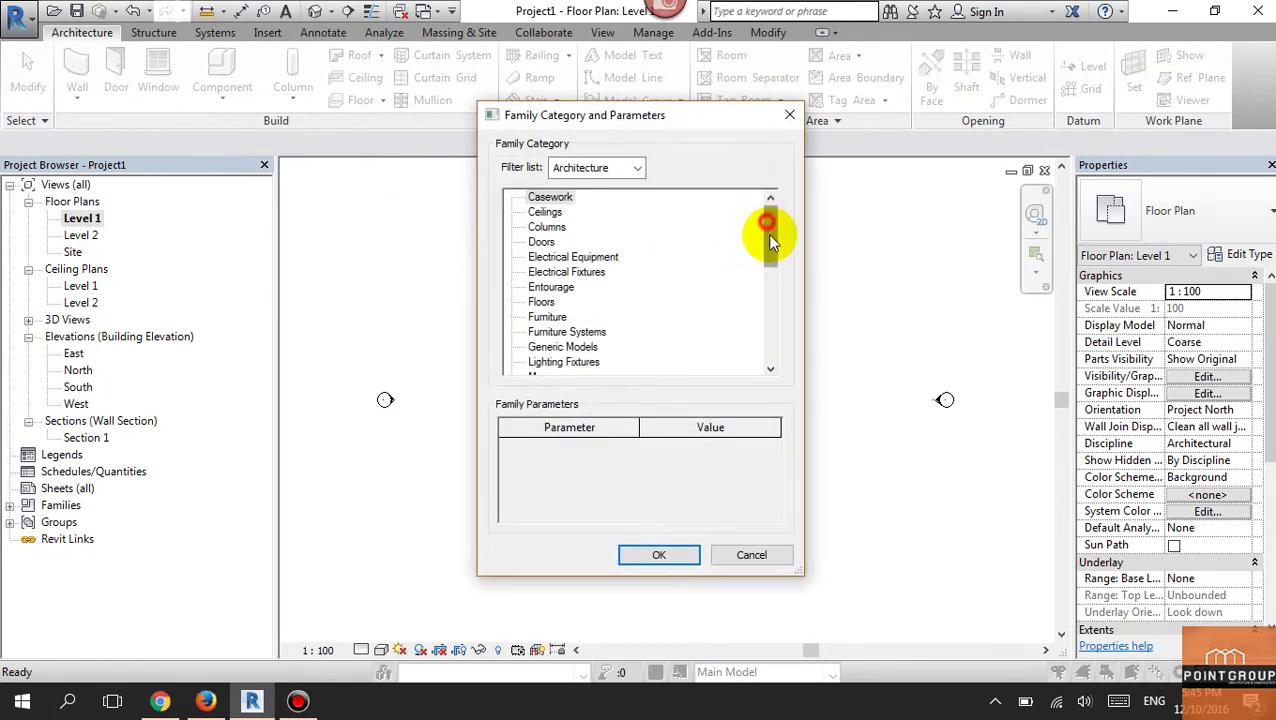
{"action": "left_click_drag", "start_coordinate": [767, 233], "coordinate": [770, 345]}
{"action": "left_click", "coordinate": [545, 349]}
{"action": "left_click", "coordinate": [658, 553]}
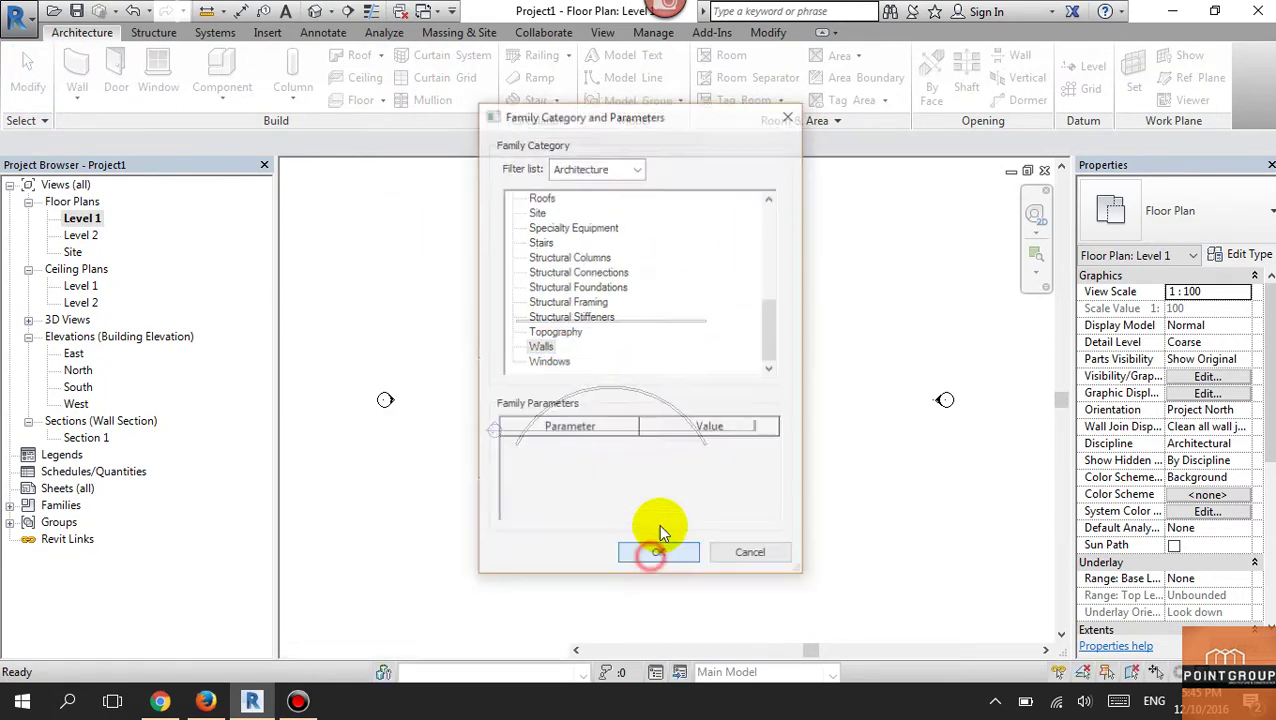
{"action": "left_click", "coordinate": [638, 359]}
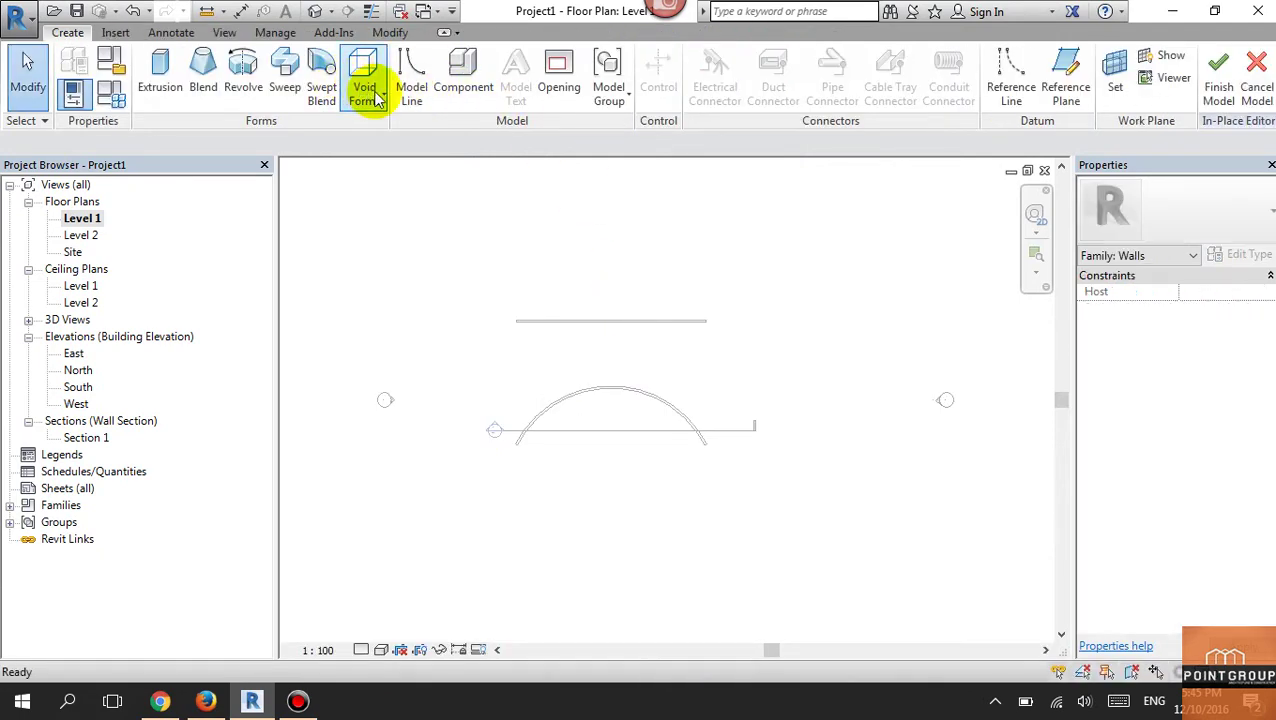
Step: Sketch a rectangular void extrusion enclosing the curved wall in plan and finish it
{"action": "left_click", "coordinate": [368, 92]}
{"action": "left_click", "coordinate": [325, 134]}
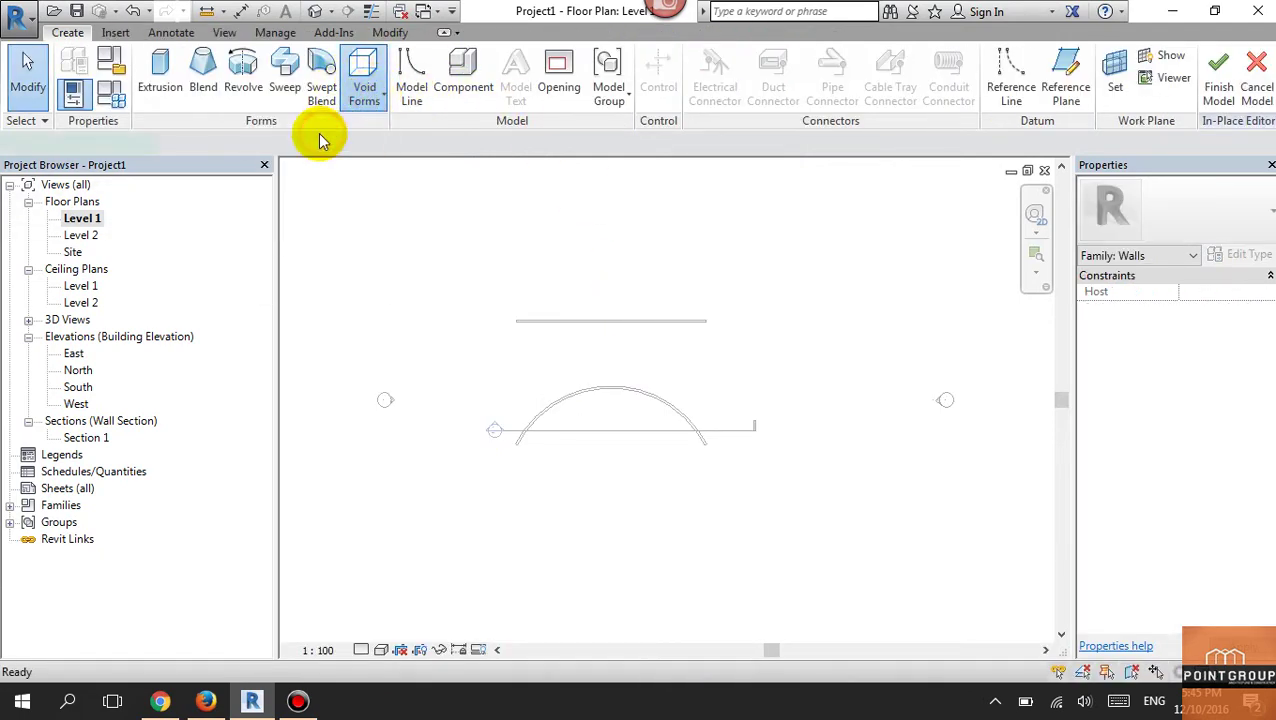
{"action": "left_click", "coordinate": [704, 57]}
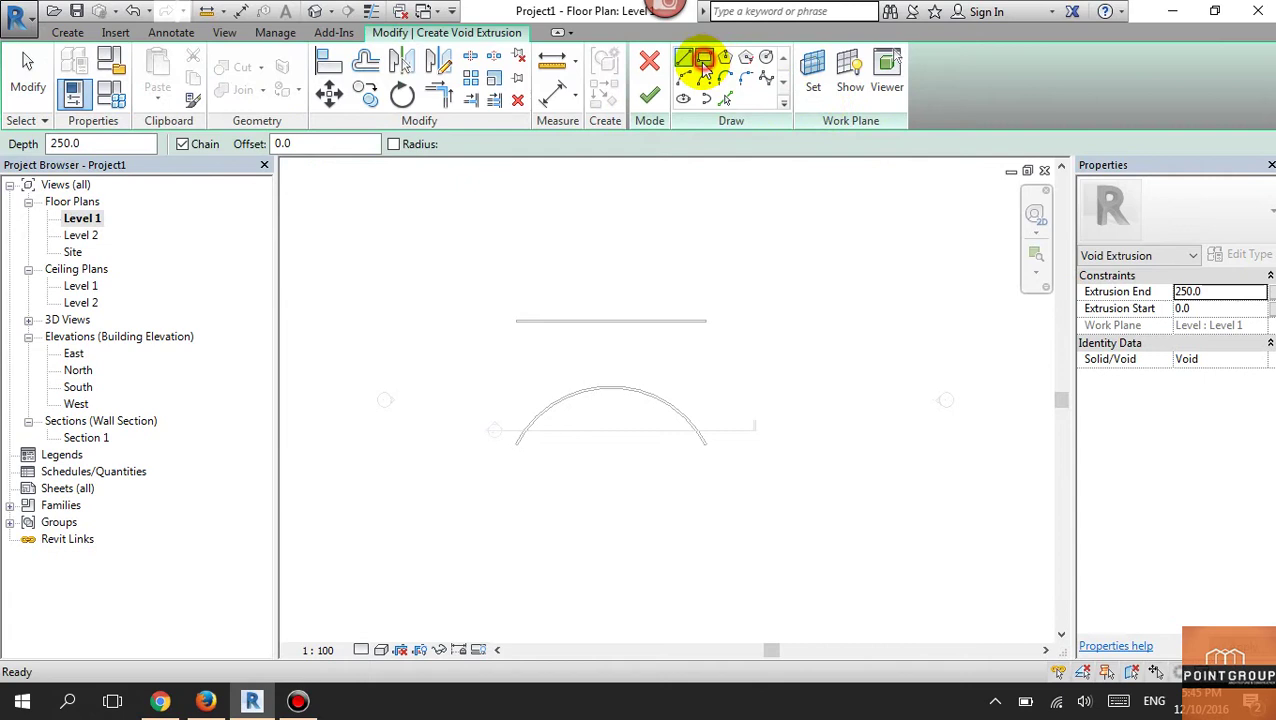
{"action": "left_click", "coordinate": [497, 349]}
{"action": "left_click", "coordinate": [731, 492]}
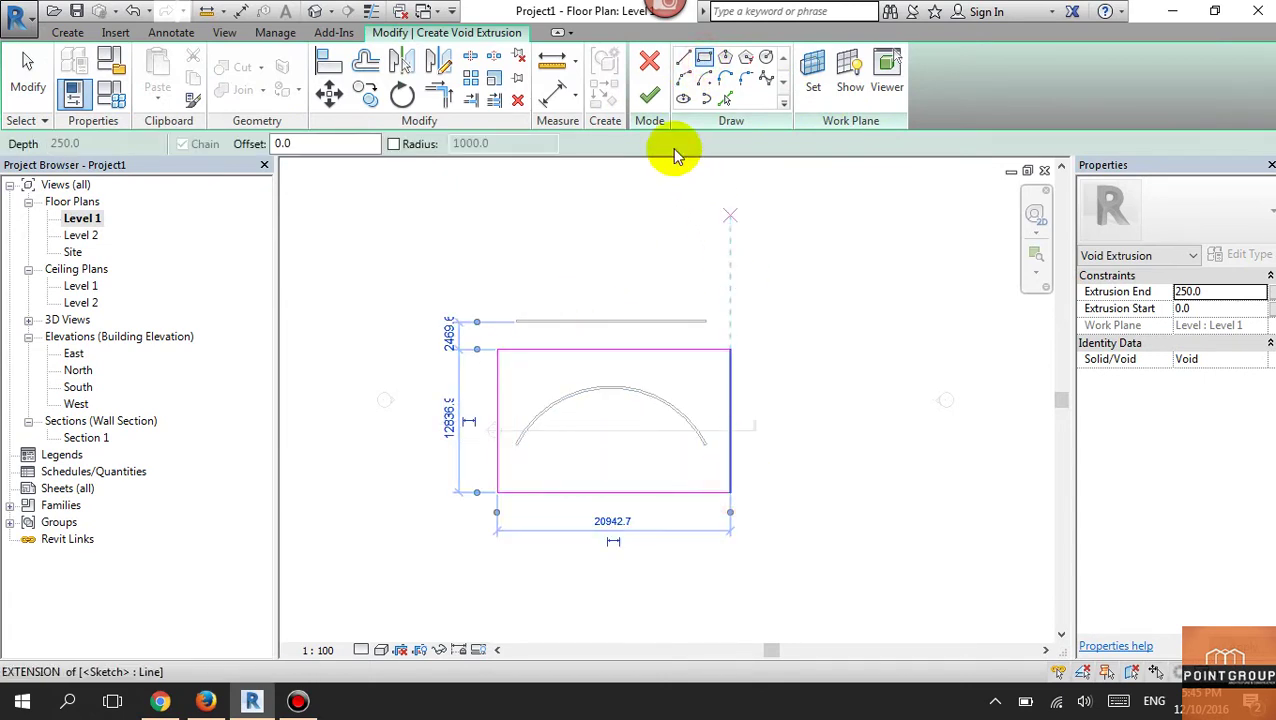
{"action": "left_click", "coordinate": [645, 97]}
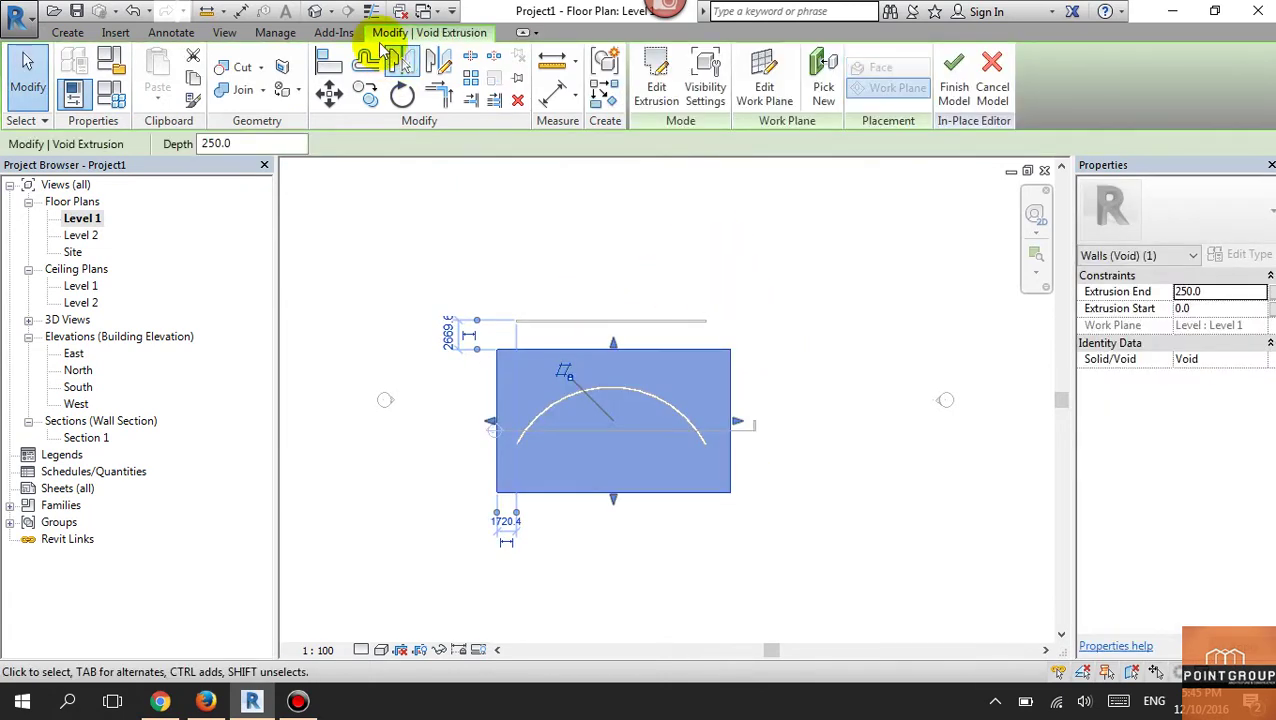
Step: Check the void in the 3D view, reopen its sketch, then cancel edit mode
{"action": "left_click", "coordinate": [315, 11]}
{"action": "mouse_move", "coordinate": [654, 360]}
{"action": "middle_mouse_down", "text": "shift"}
{"action": "mouse_move", "coordinate": [551, 481]}
{"action": "mouse_move", "coordinate": [692, 498]}
{"action": "middle_mouse_up", "text": "shift"}
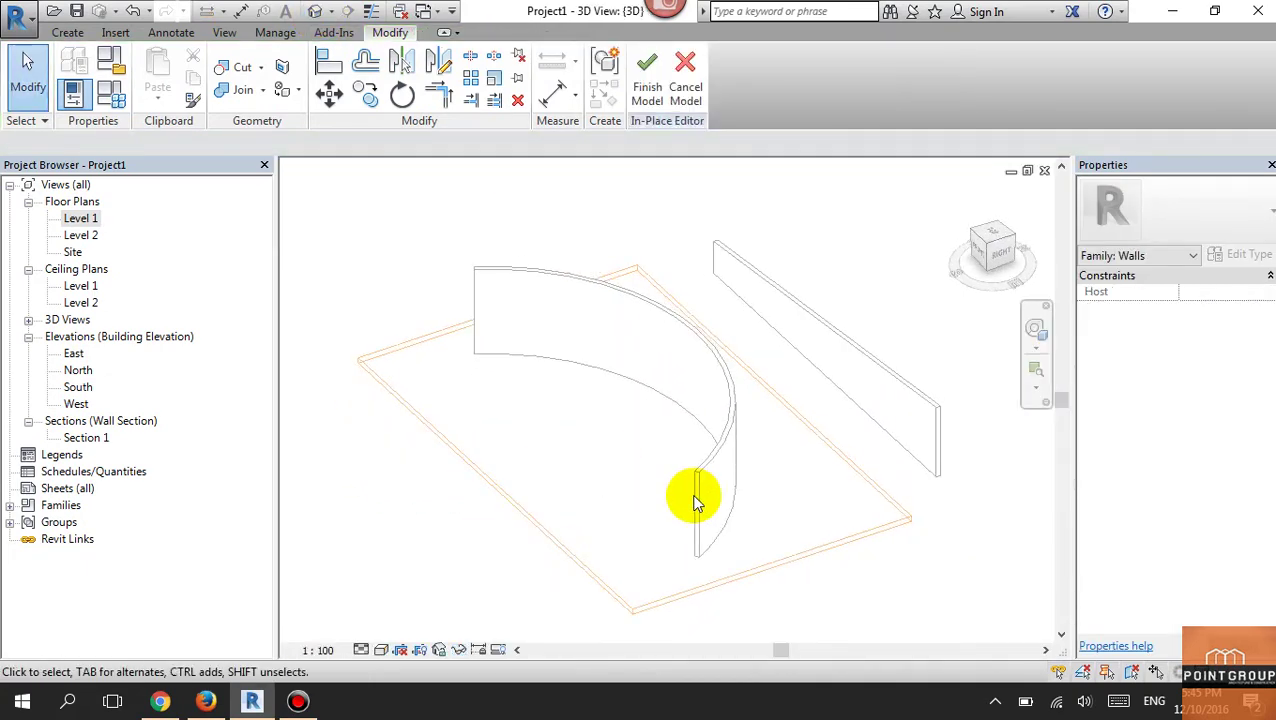
{"action": "left_click", "coordinate": [738, 545]}
{"action": "mouse_move", "coordinate": [786, 427]}
{"action": "middle_mouse_down", "text": "shift"}
{"action": "mouse_move", "coordinate": [683, 440]}
{"action": "mouse_move", "coordinate": [770, 475]}
{"action": "mouse_move", "coordinate": [752, 400]}
{"action": "middle_mouse_up", "text": "shift"}
{"action": "double_click", "coordinate": [749, 394]}
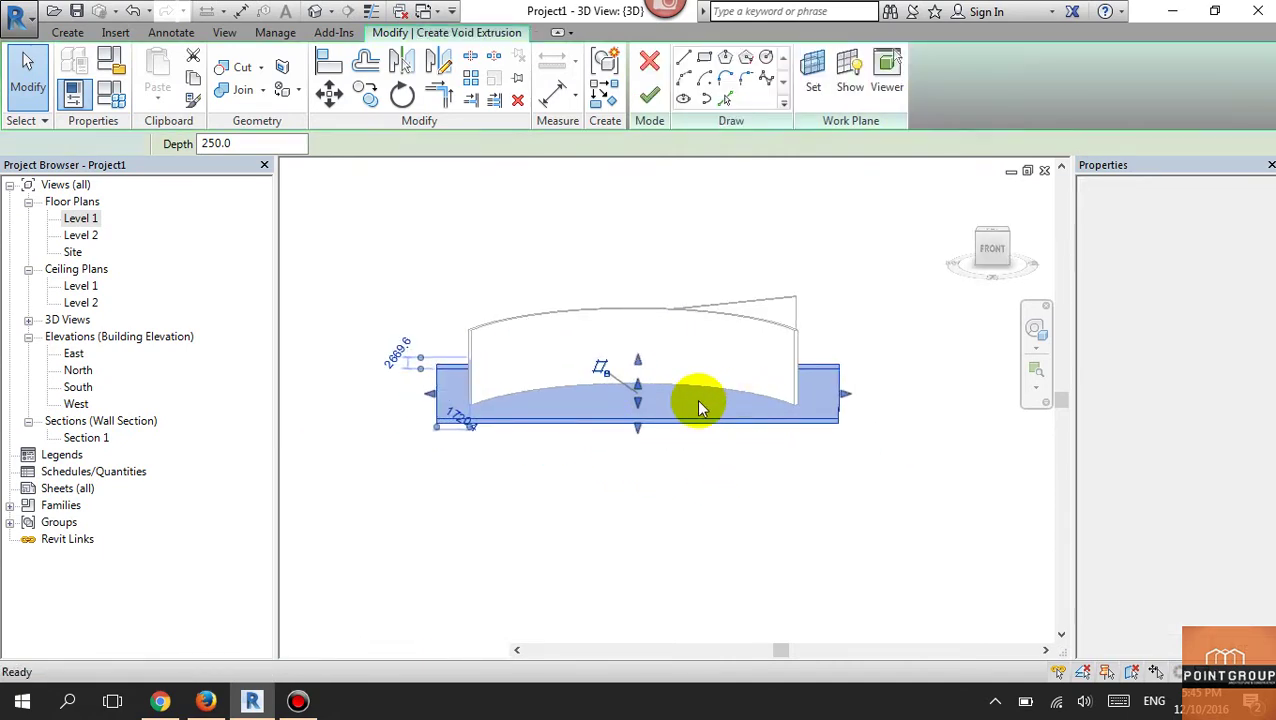
{"action": "key", "text": "Escape"}
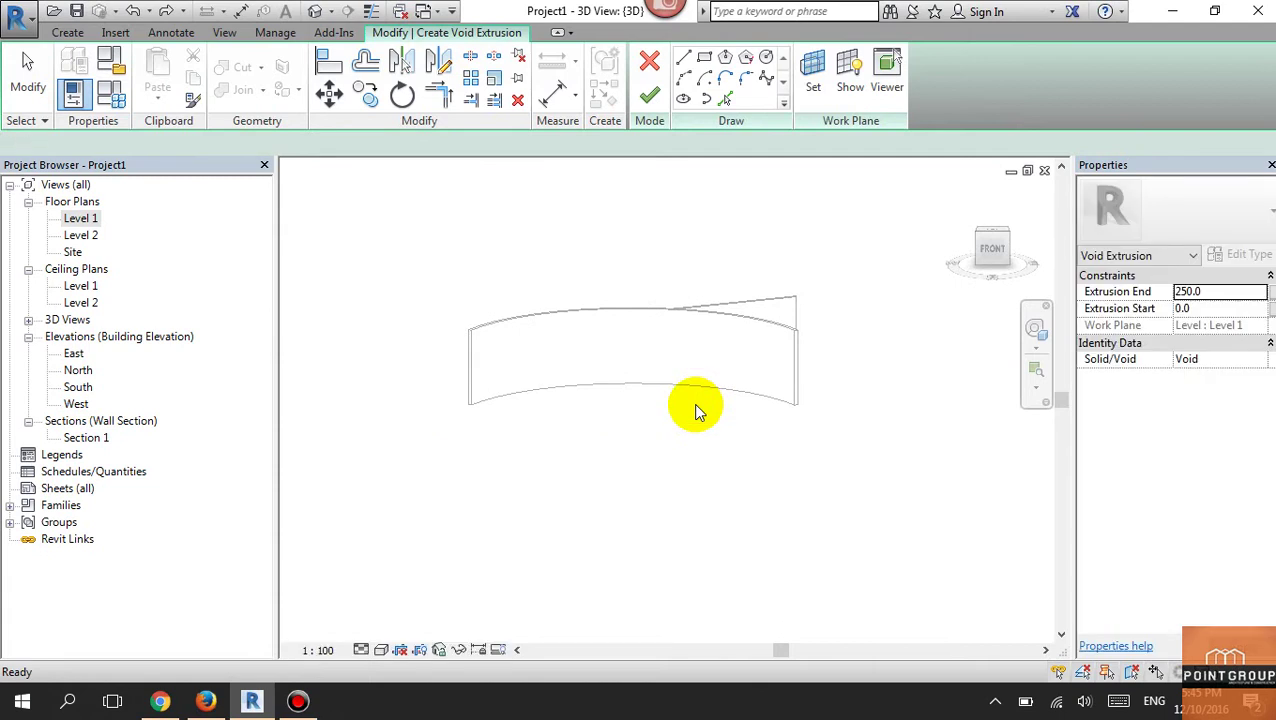
{"action": "left_click", "coordinate": [652, 68]}
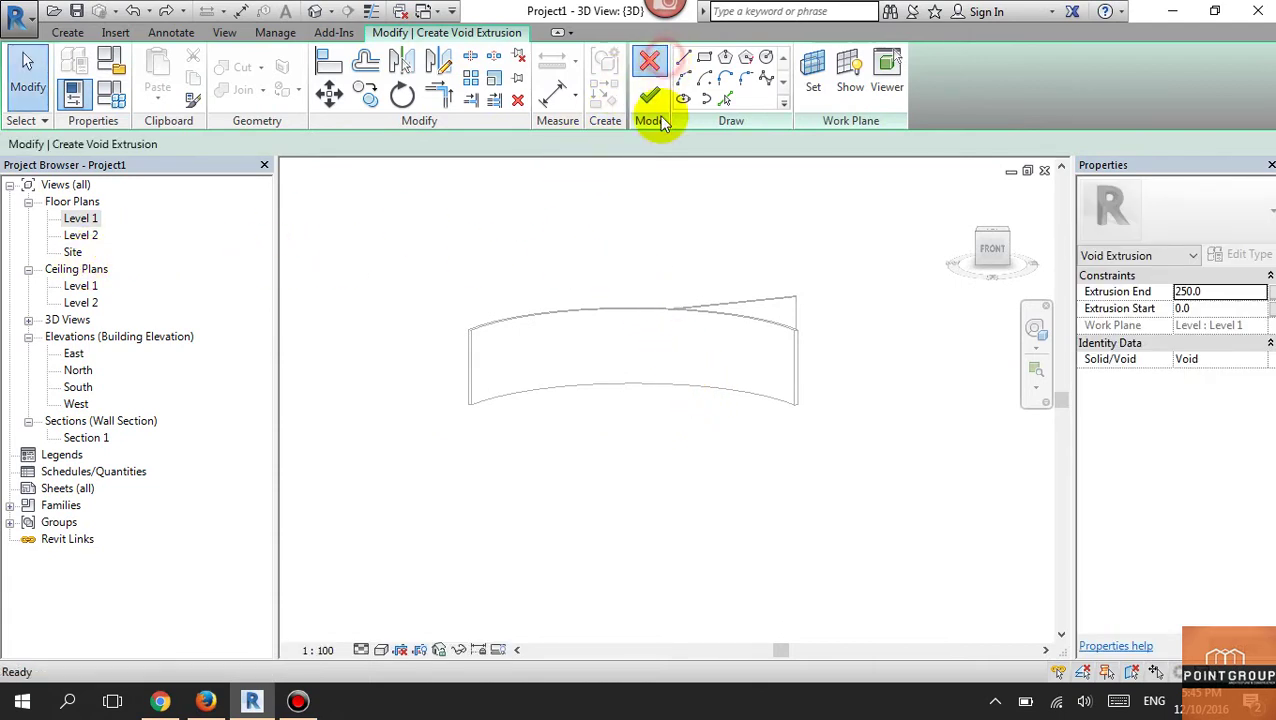
{"action": "left_click", "coordinate": [684, 357]}
{"action": "left_click", "coordinate": [658, 323]}
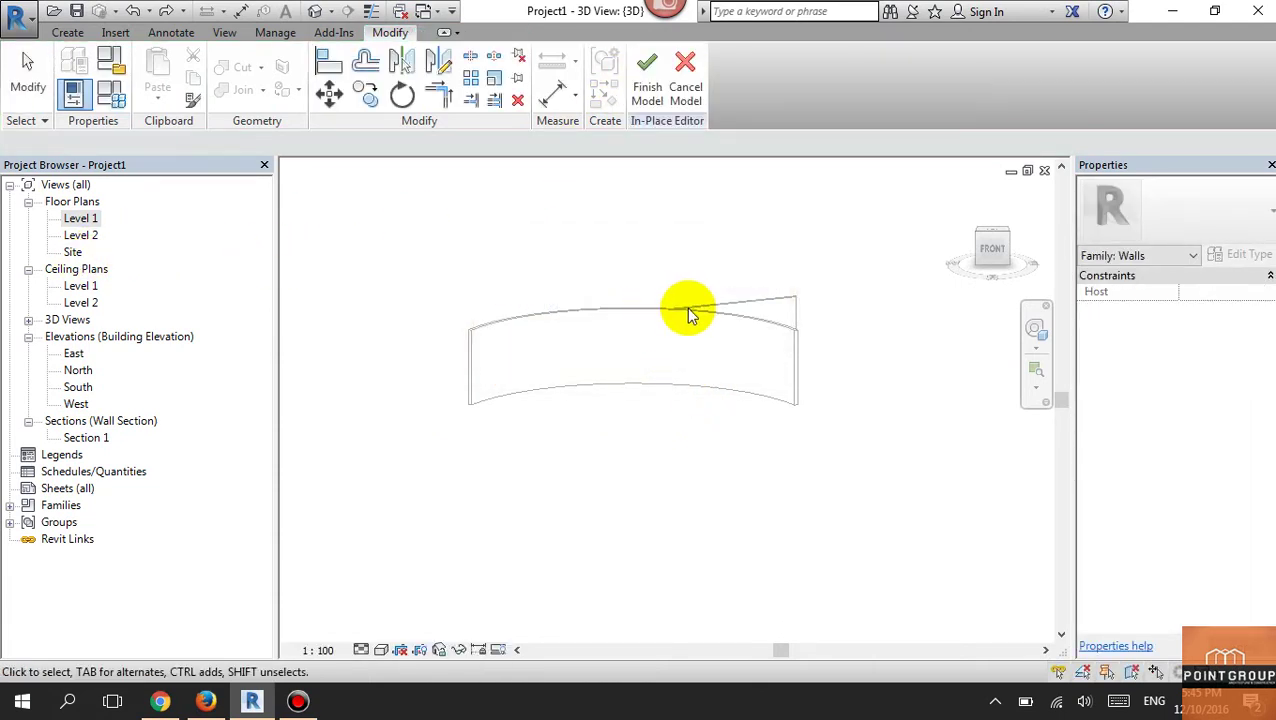
Step: On Level 1, start a void extrusion with work plane 'Reference Plane : mặt chéo'
{"action": "double_click", "coordinate": [80, 218]}
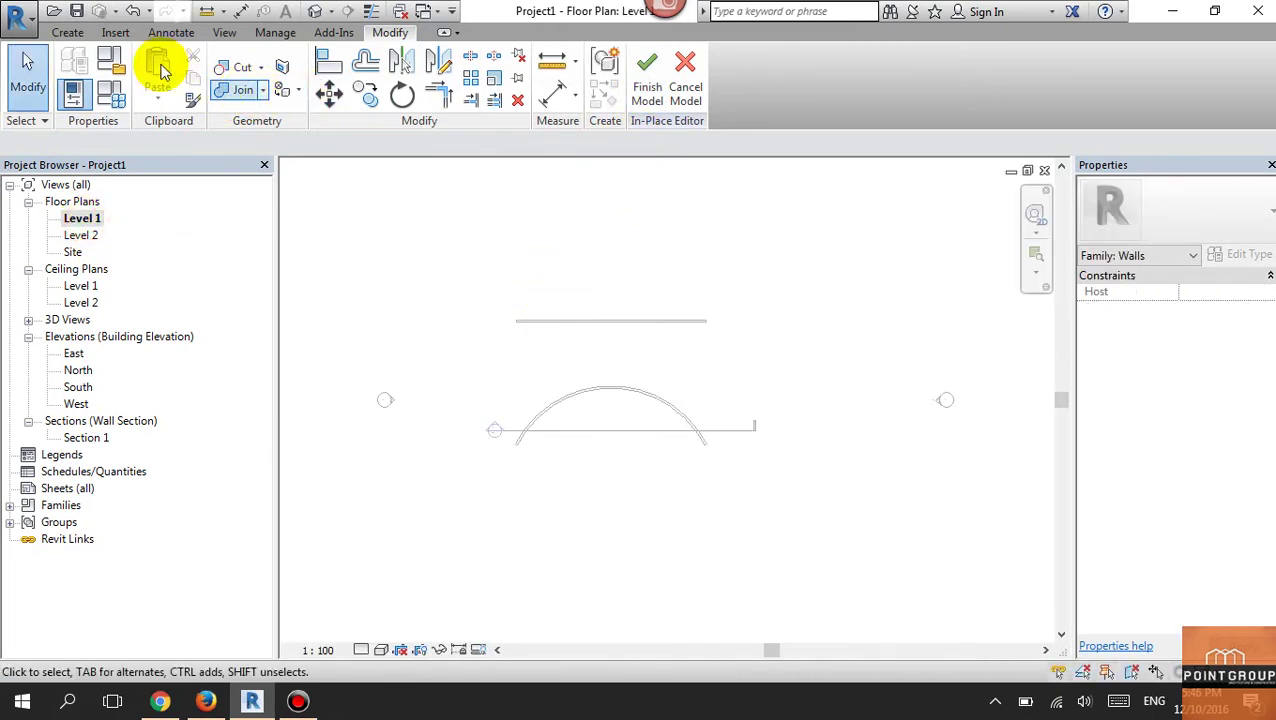
{"action": "left_click", "coordinate": [67, 32]}
{"action": "left_click", "coordinate": [364, 90]}
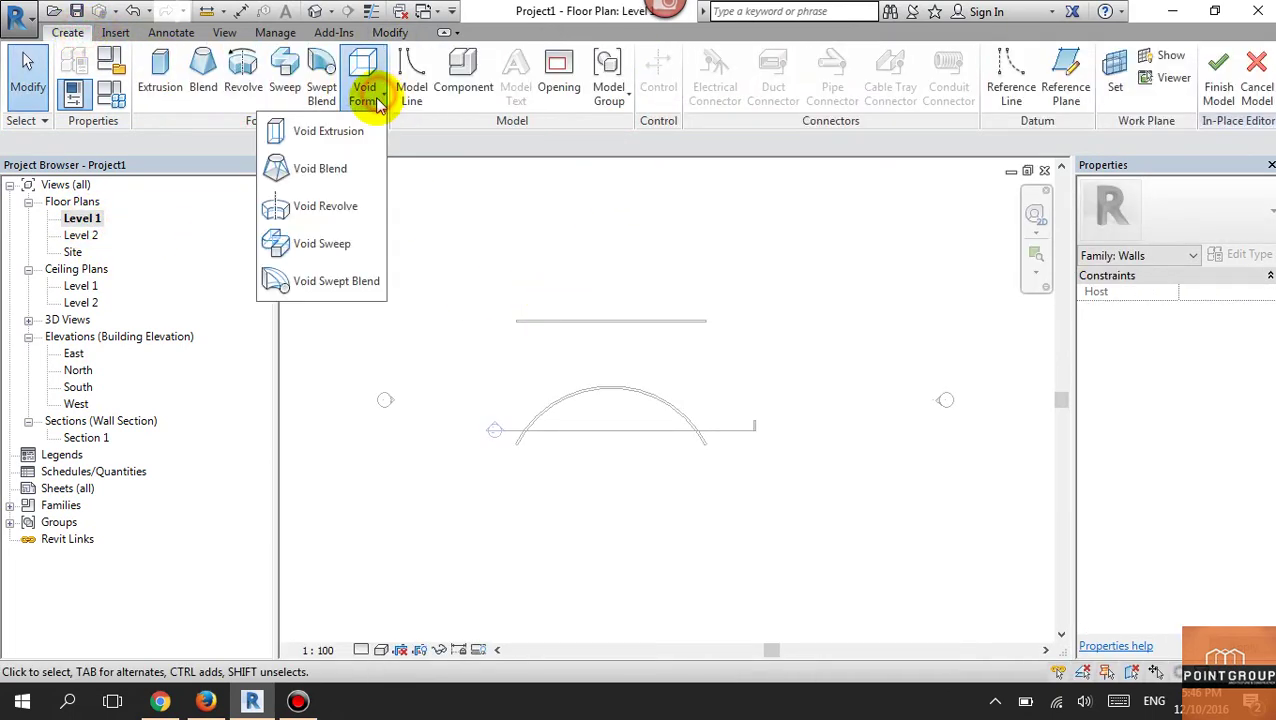
{"action": "left_click", "coordinate": [344, 146]}
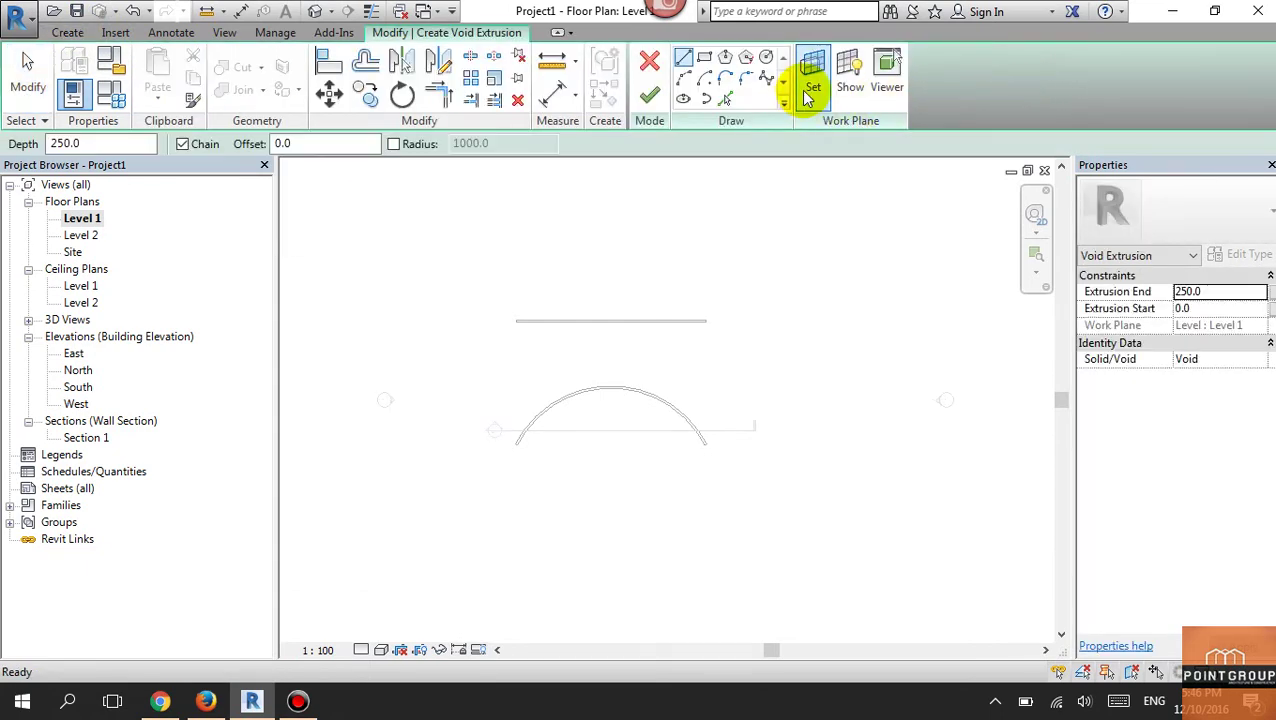
{"action": "left_click", "coordinate": [807, 93]}
{"action": "left_click", "coordinate": [702, 349]}
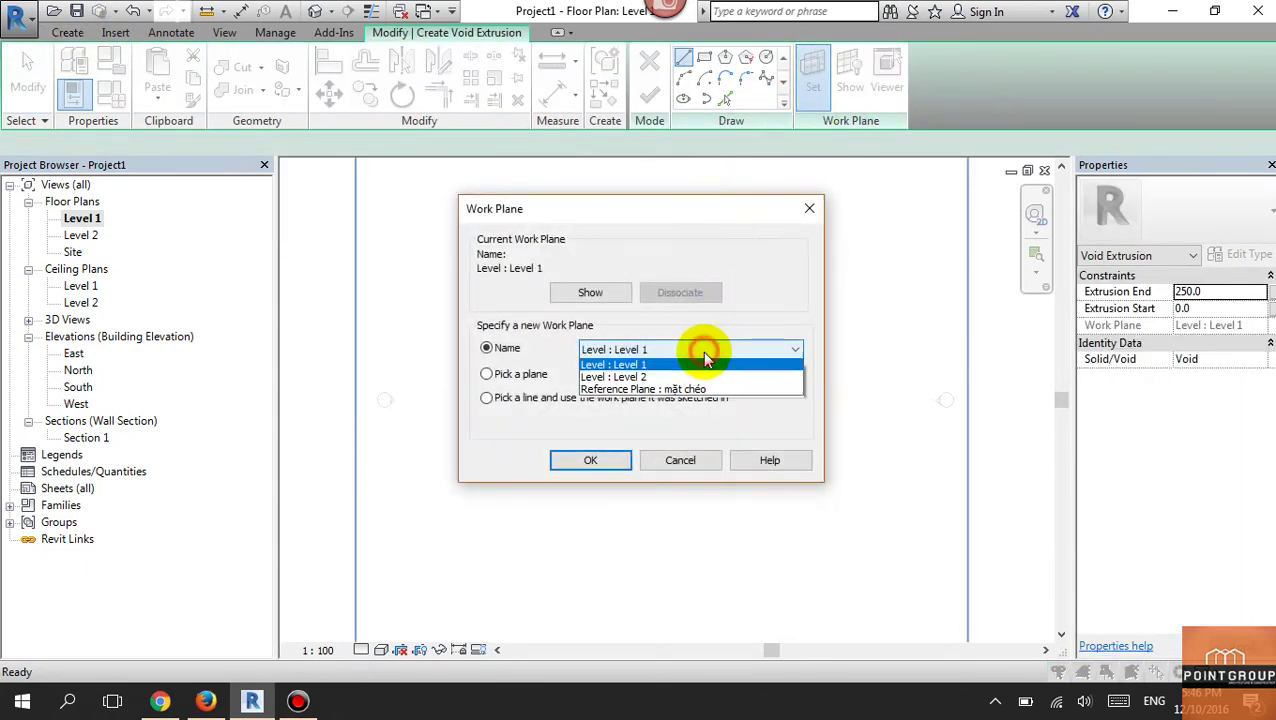
{"action": "left_click", "coordinate": [683, 389]}
{"action": "left_click", "coordinate": [605, 462]}
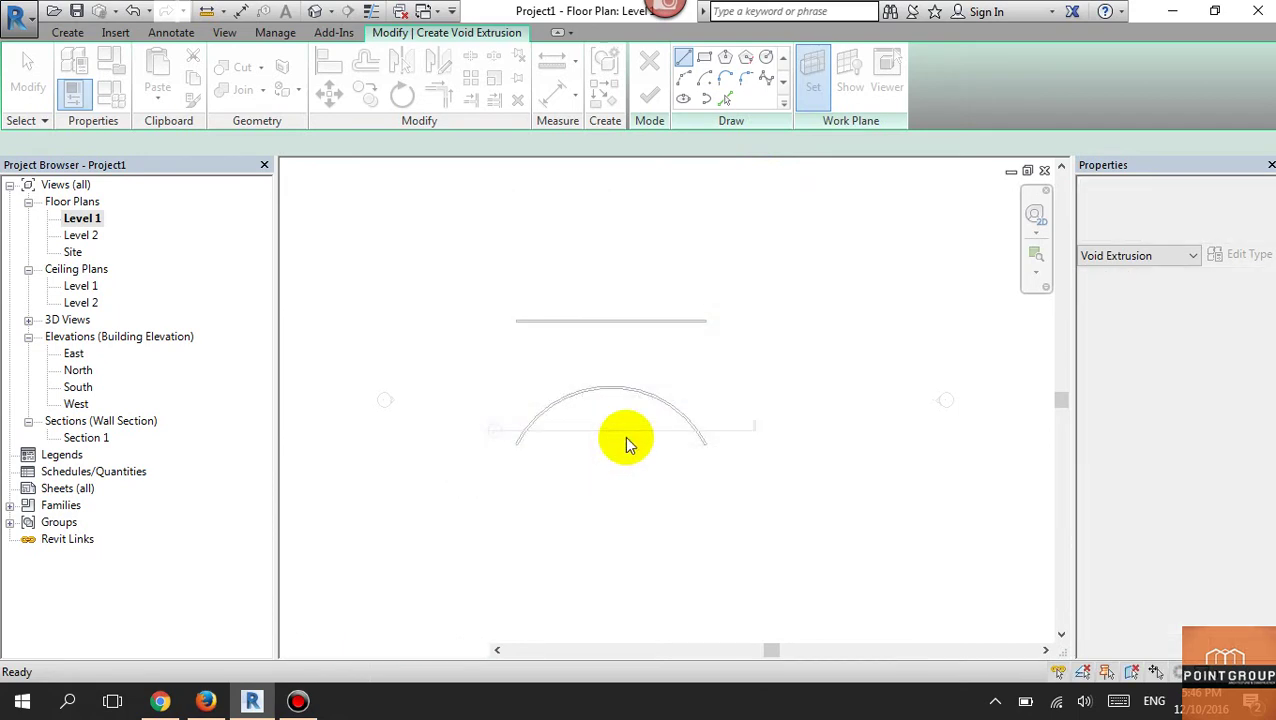
Step: Draw a 17000 by 10000 rectangle over the curved wall
{"action": "left_click", "coordinate": [704, 57]}
{"action": "left_click", "coordinate": [495, 369]}
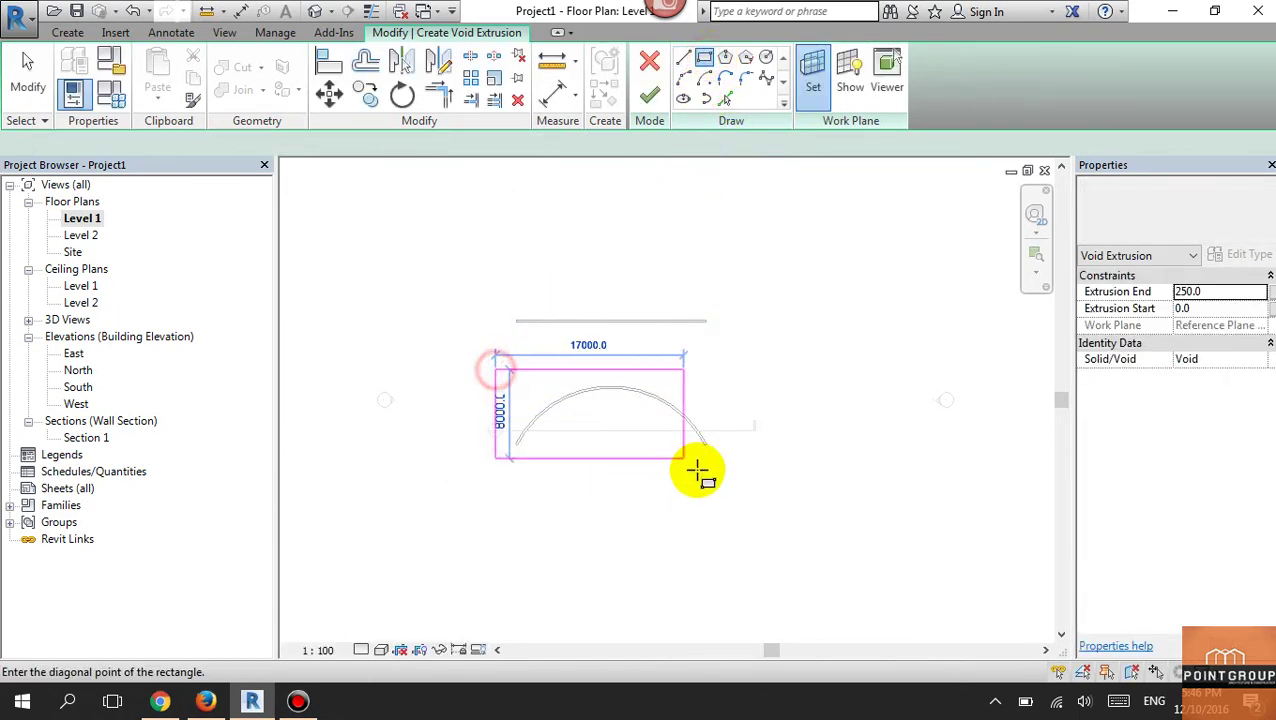
{"action": "left_click", "coordinate": [739, 480]}
Step: Finish the sloped void's sketch and drag its top up to a depth of 5311.9
{"action": "left_click", "coordinate": [650, 97]}
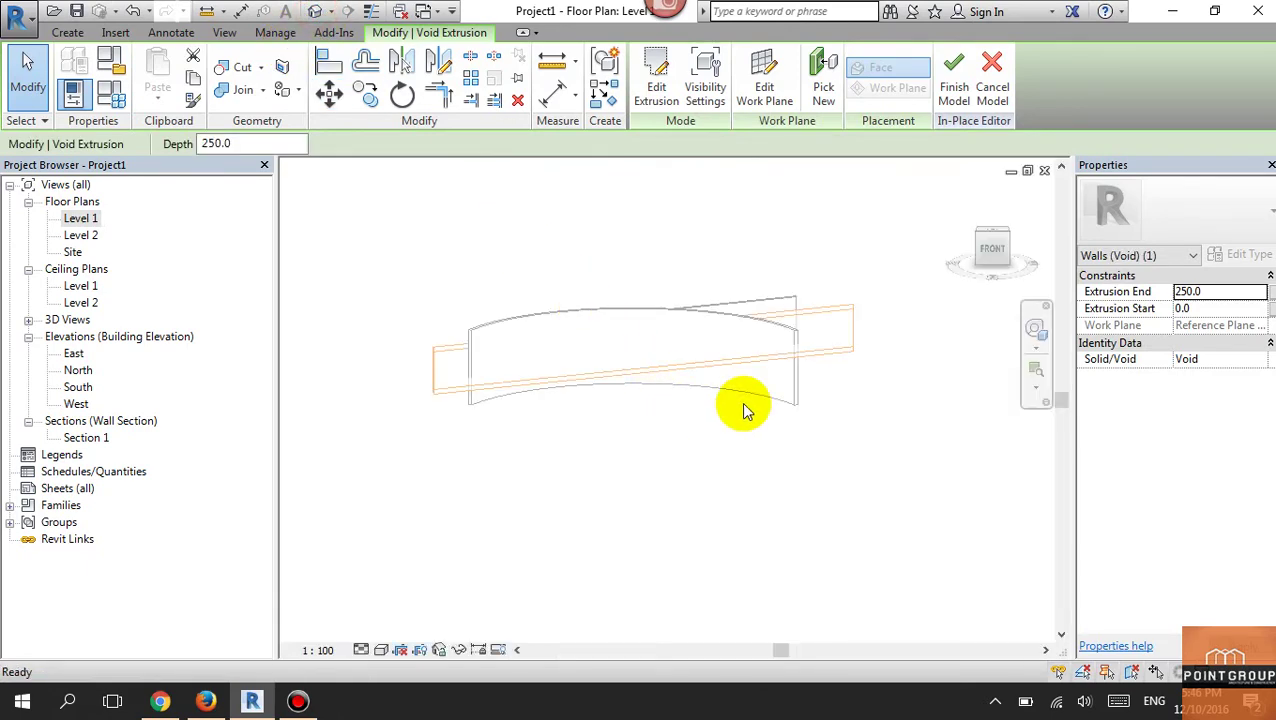
{"action": "left_click", "coordinate": [568, 440]}
{"action": "mouse_move", "coordinate": [692, 447]}
{"action": "middle_mouse_down", "text": "shift"}
{"action": "mouse_move", "coordinate": [561, 472]}
{"action": "mouse_move", "coordinate": [718, 405]}
{"action": "middle_mouse_up", "text": "shift"}
{"action": "left_click", "coordinate": [639, 401]}
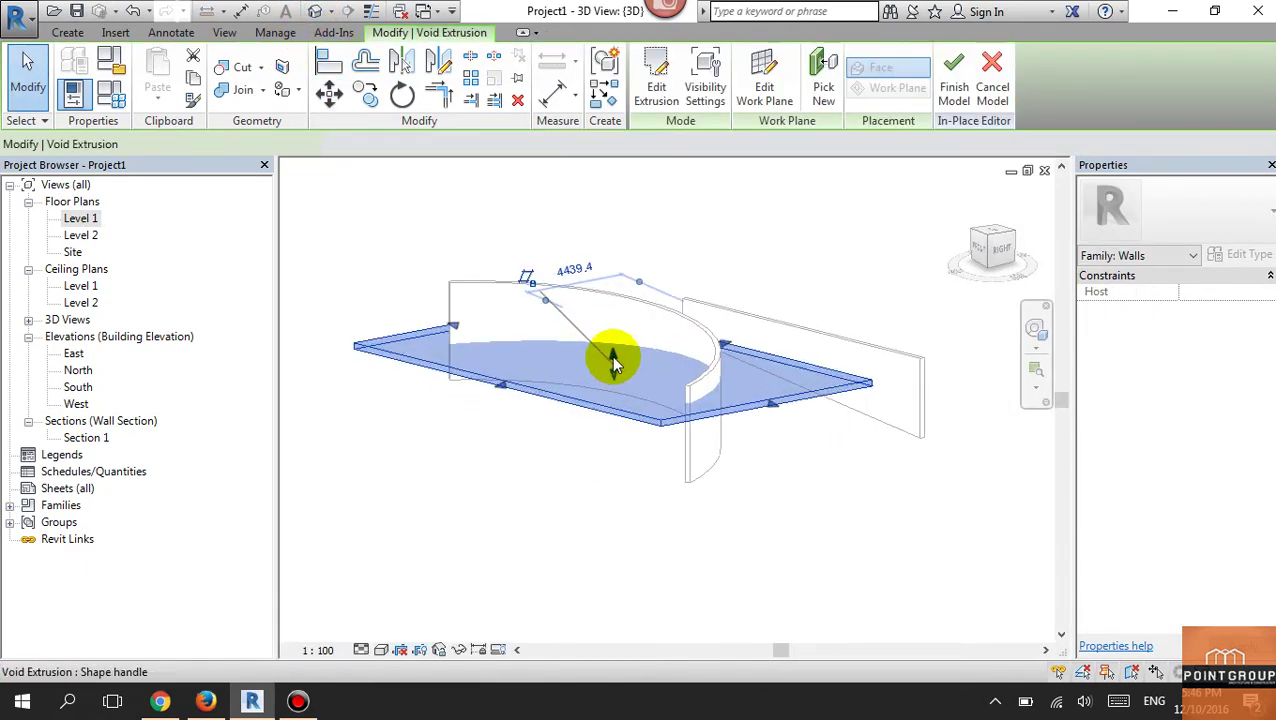
{"action": "left_click_drag", "start_coordinate": [607, 362], "coordinate": [607, 242]}
{"action": "middle_click_drag", "start_coordinate": [617, 517], "coordinate": [740, 427], "text": "shift"}
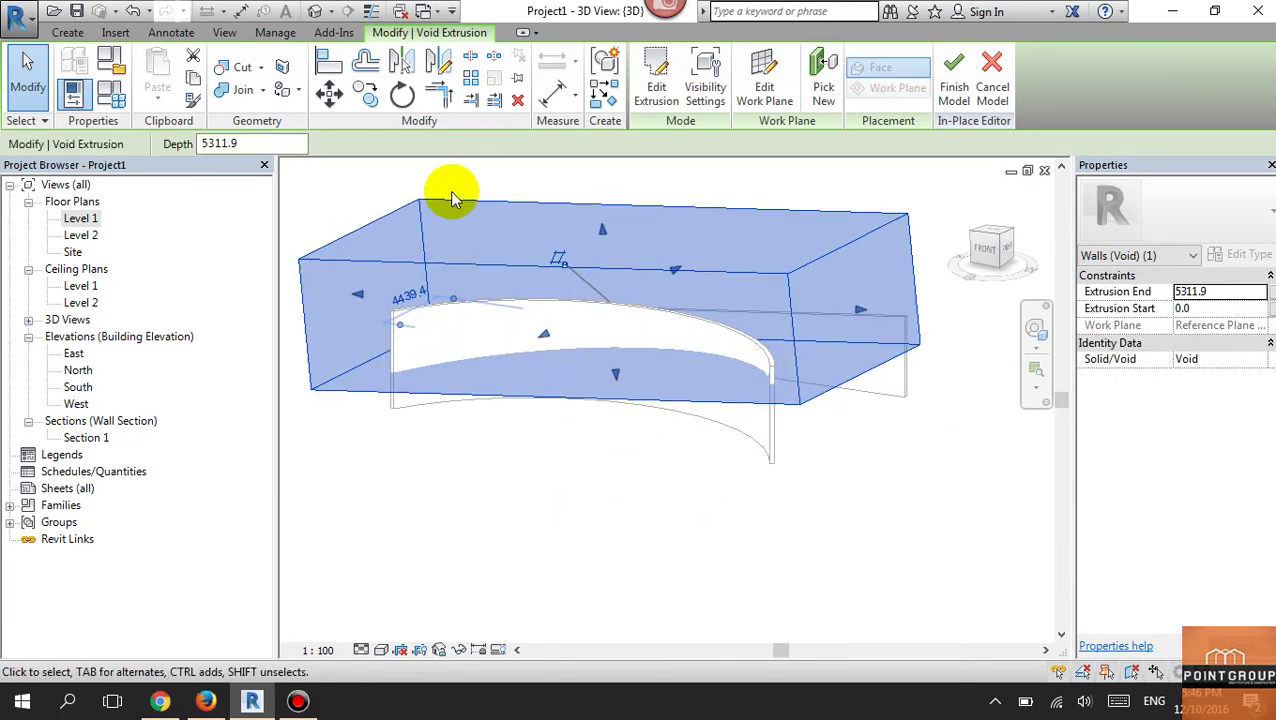
Step: Use Cut Geometry so the sloped void cuts the curved wall's top
{"action": "left_click", "coordinate": [243, 70]}
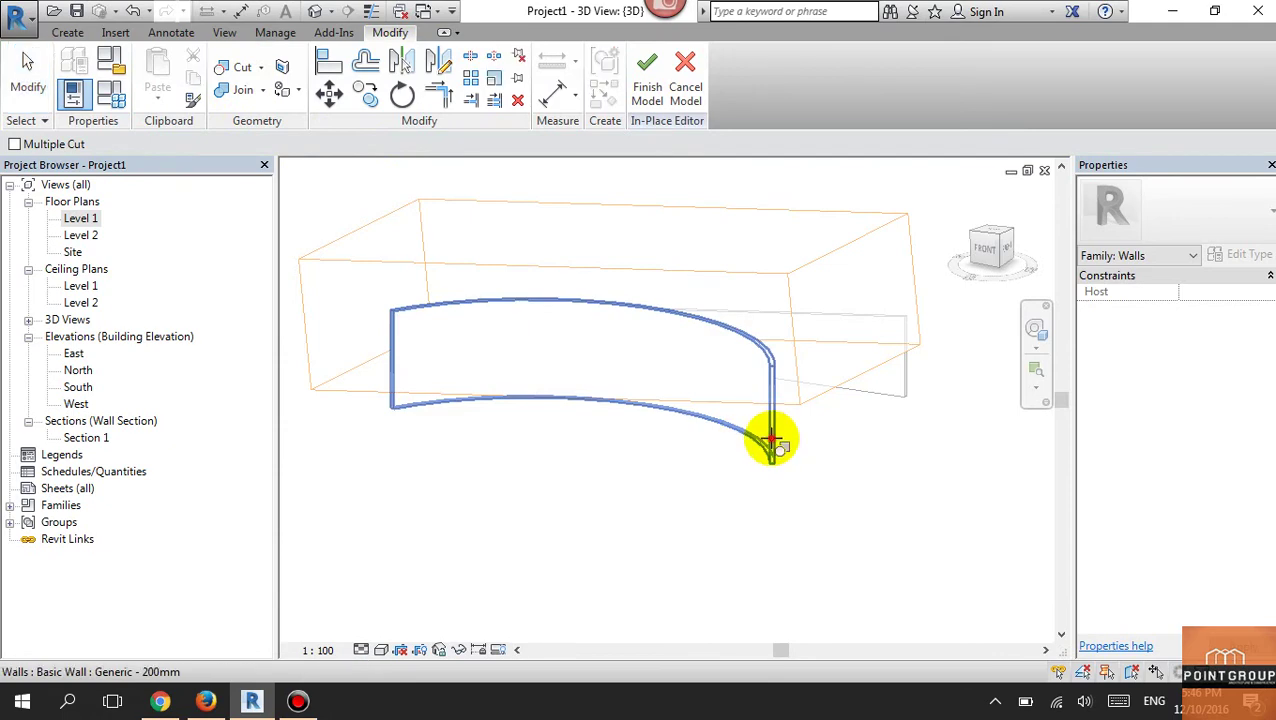
{"action": "left_click", "coordinate": [768, 435]}
{"action": "left_click", "coordinate": [799, 405]}
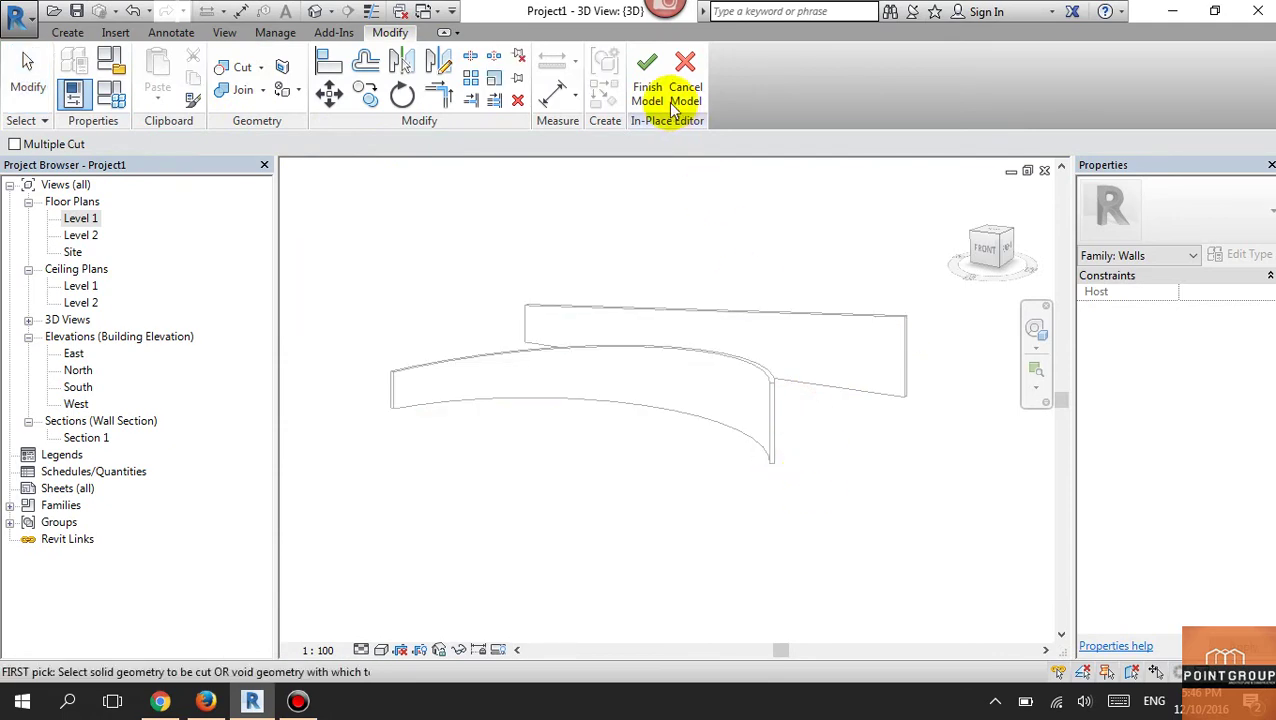
Step: Finish the Walls 1 in-place model and set the visual style to Shaded
{"action": "left_click", "coordinate": [645, 75]}
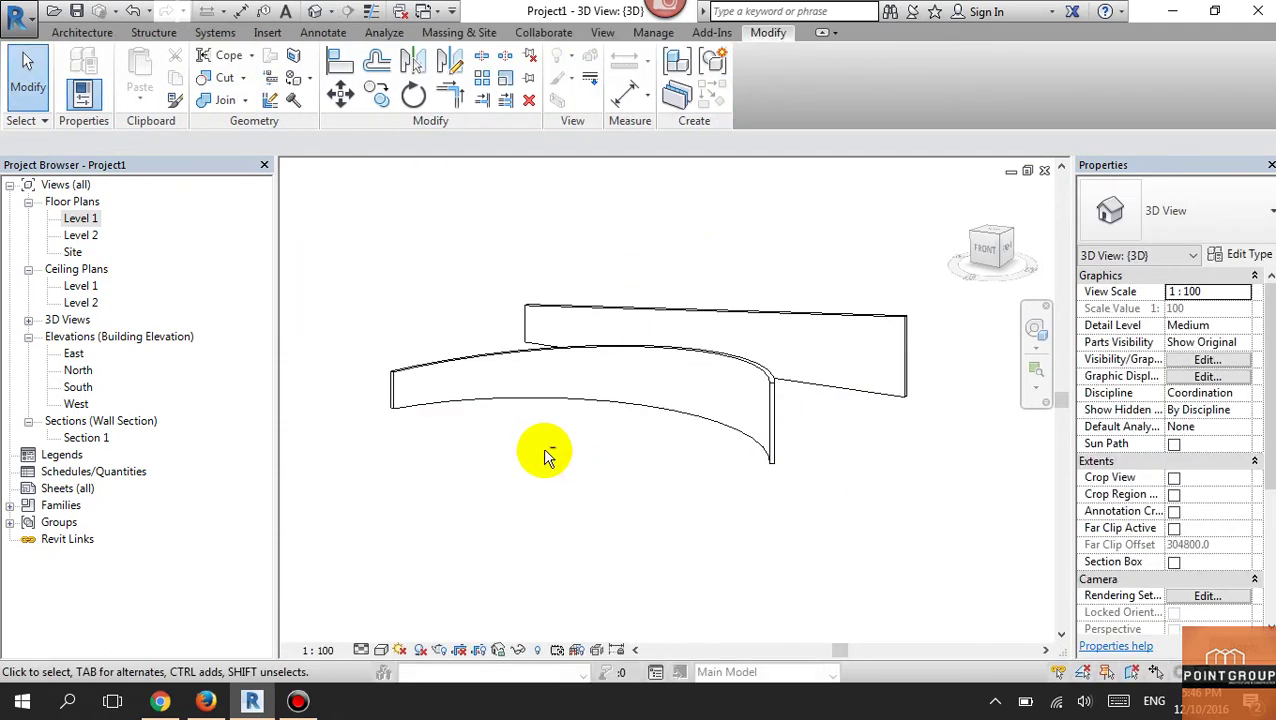
{"action": "mouse_move", "coordinate": [547, 455]}
{"action": "middle_mouse_down", "text": "shift"}
{"action": "mouse_move", "coordinate": [869, 470]}
{"action": "mouse_move", "coordinate": [692, 484]}
{"action": "mouse_move", "coordinate": [624, 447]}
{"action": "mouse_move", "coordinate": [699, 473]}
{"action": "mouse_move", "coordinate": [688, 512]}
{"action": "middle_mouse_up", "text": "shift"}
{"action": "left_click", "coordinate": [381, 650]}
{"action": "left_click", "coordinate": [399, 575]}
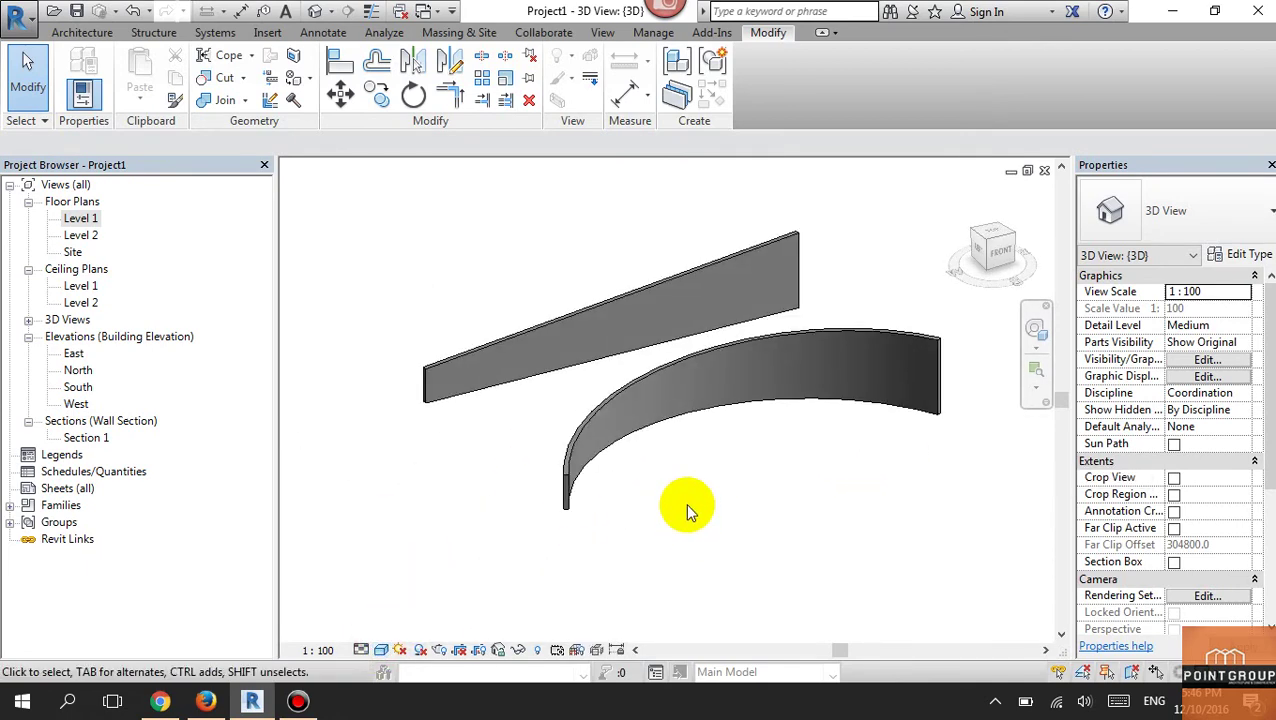